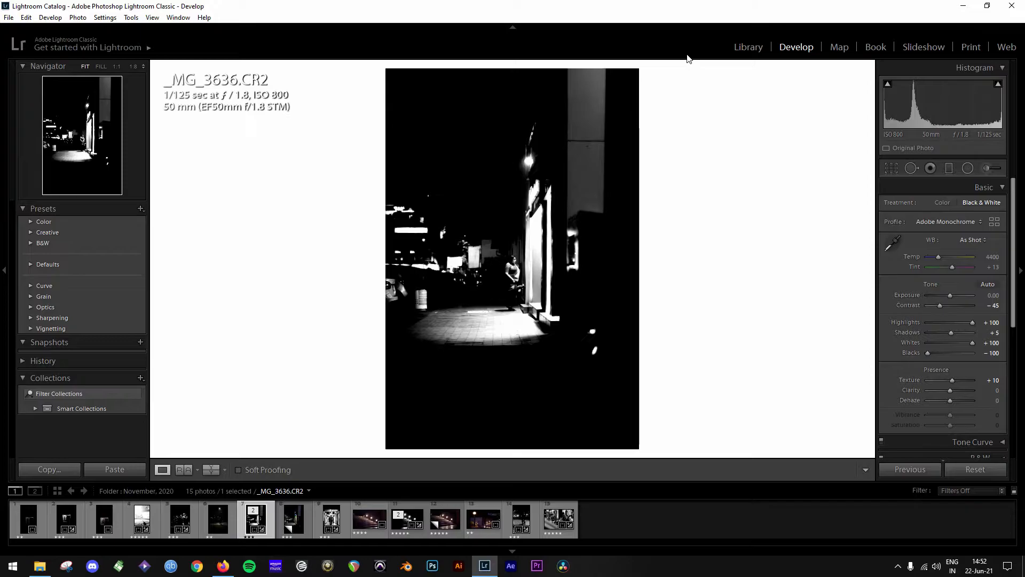
- Open the color virtual copy of _MG_3636.CR2 in the Develop module and apply the Adobe Monochrome profile
{"action": "left_click", "coordinate": [749, 47]}
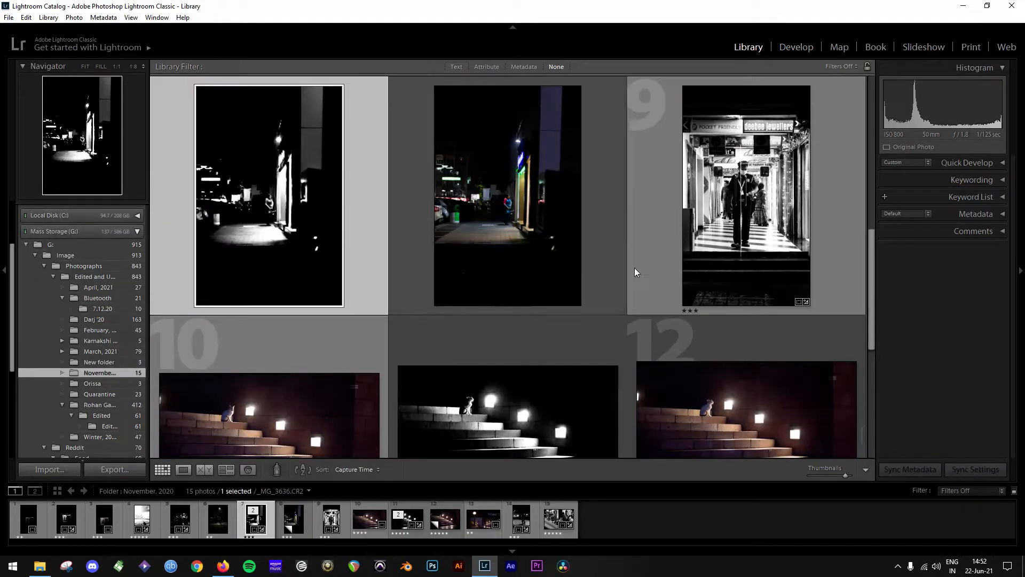
{"action": "left_click", "coordinate": [488, 195]}
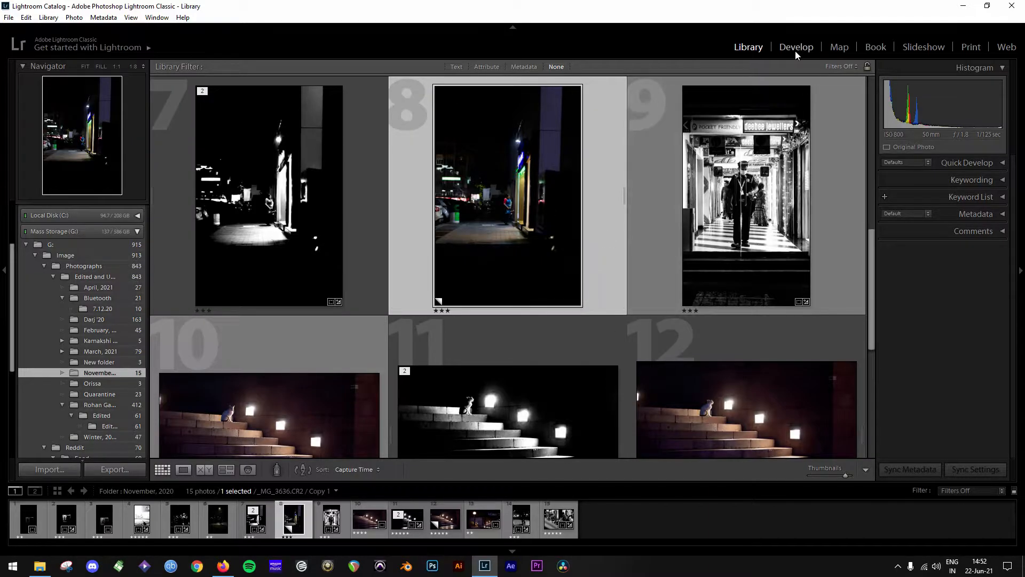
{"action": "left_click", "coordinate": [796, 50]}
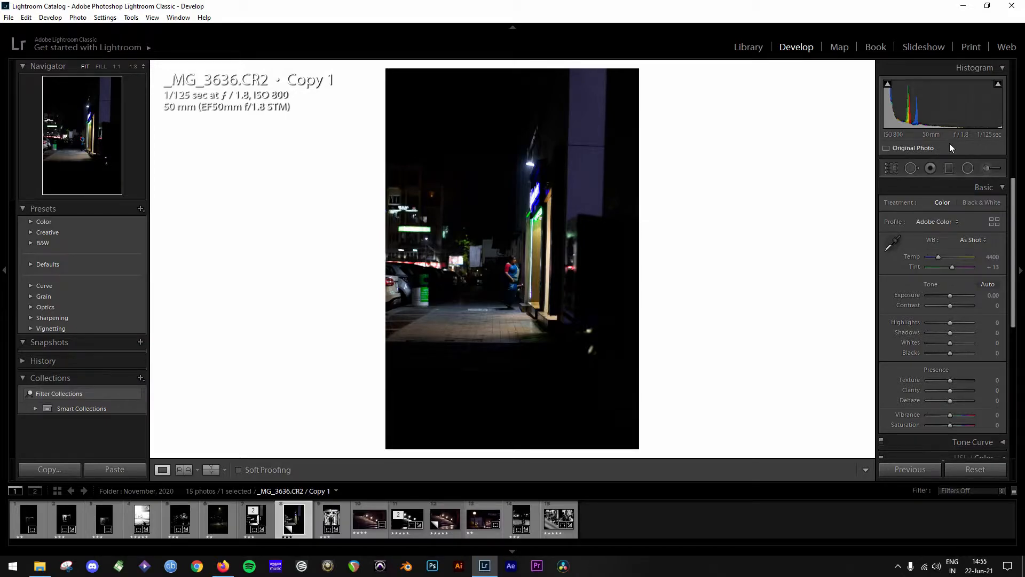
{"action": "left_click", "coordinate": [945, 223]}
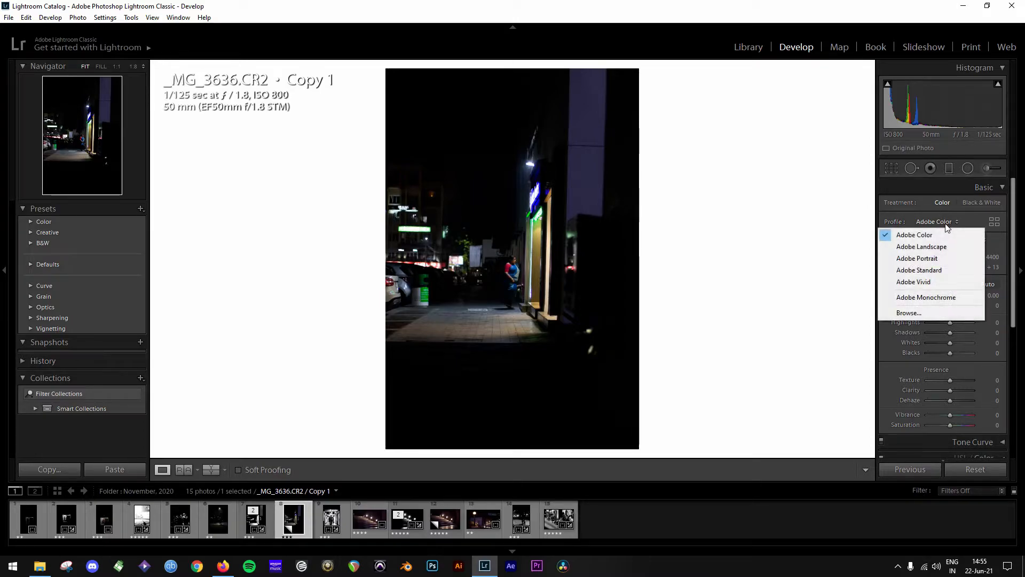
{"action": "left_click", "coordinate": [943, 298]}
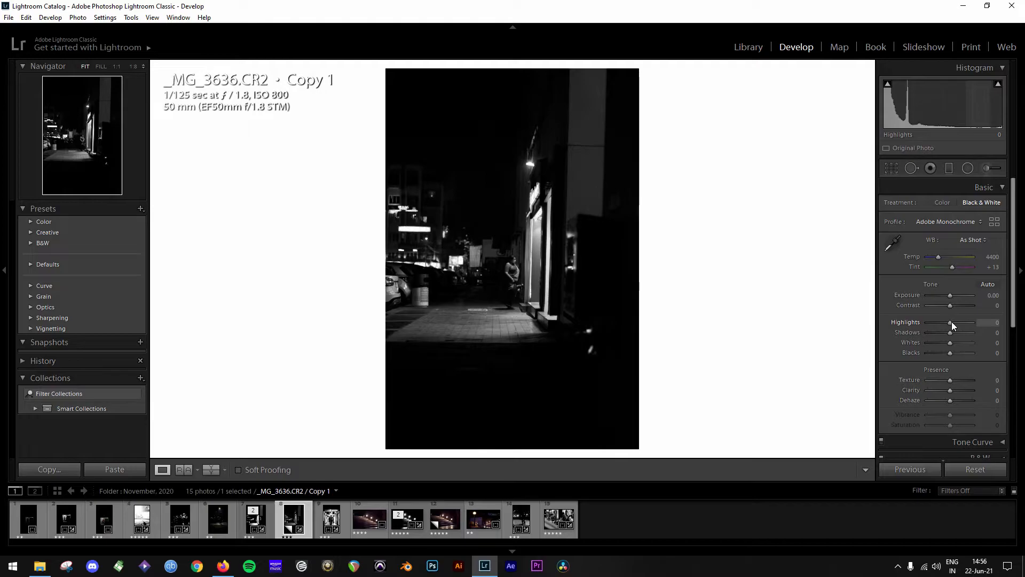
- Raise Highlights to +100, check the highlight clipping overlay, and raise Whites to +100
{"action": "left_click_drag", "start_coordinate": [951, 321], "coordinate": [985, 325]}
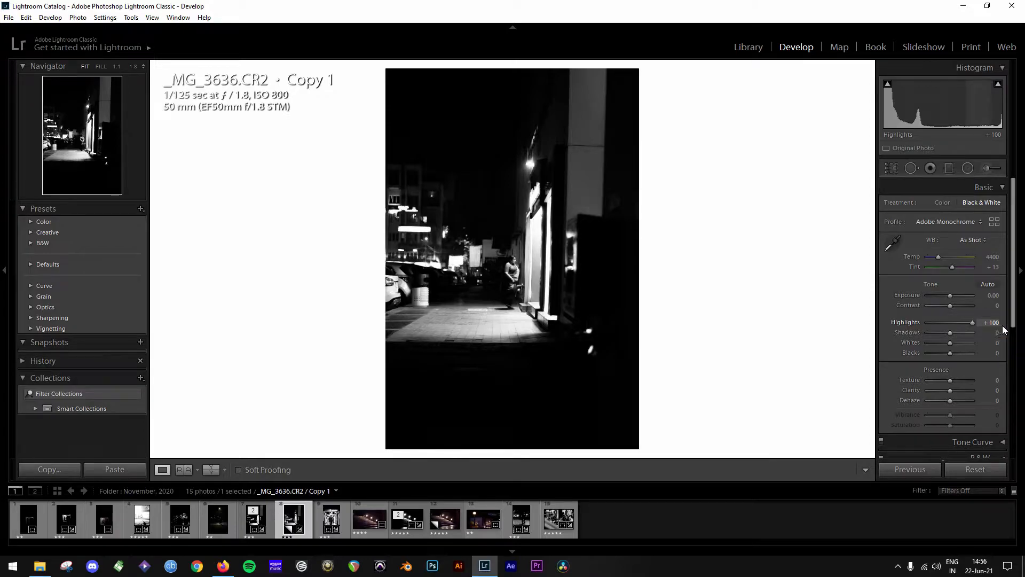
{"action": "left_click", "coordinate": [996, 86]}
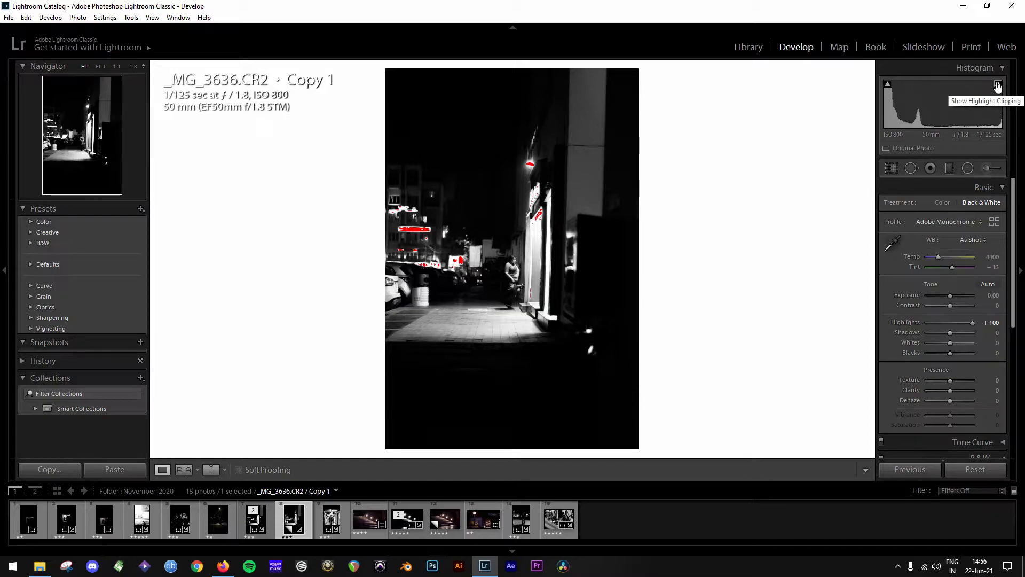
{"action": "left_click", "coordinate": [997, 86]}
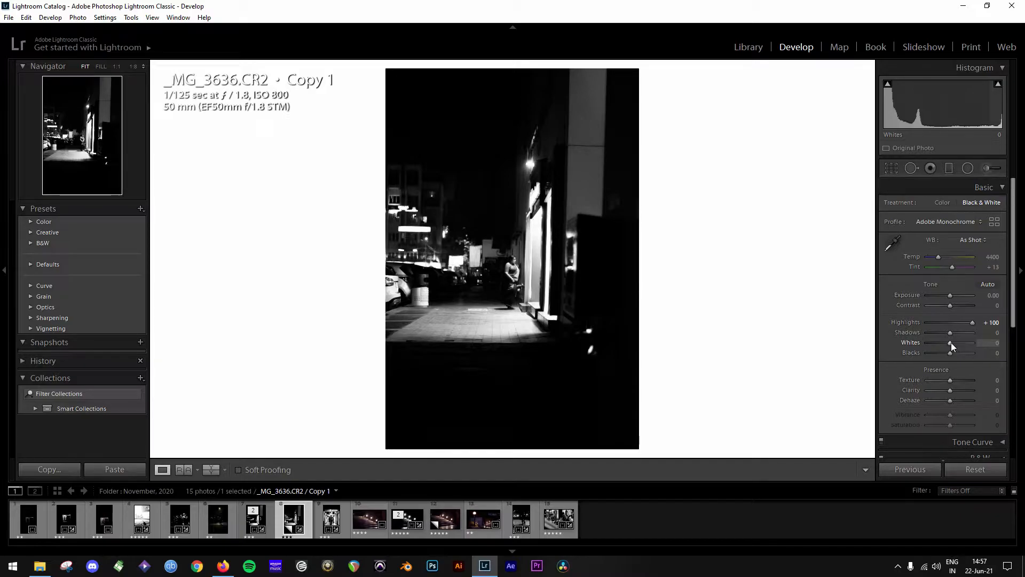
{"action": "left_click_drag", "start_coordinate": [951, 341], "coordinate": [979, 338]}
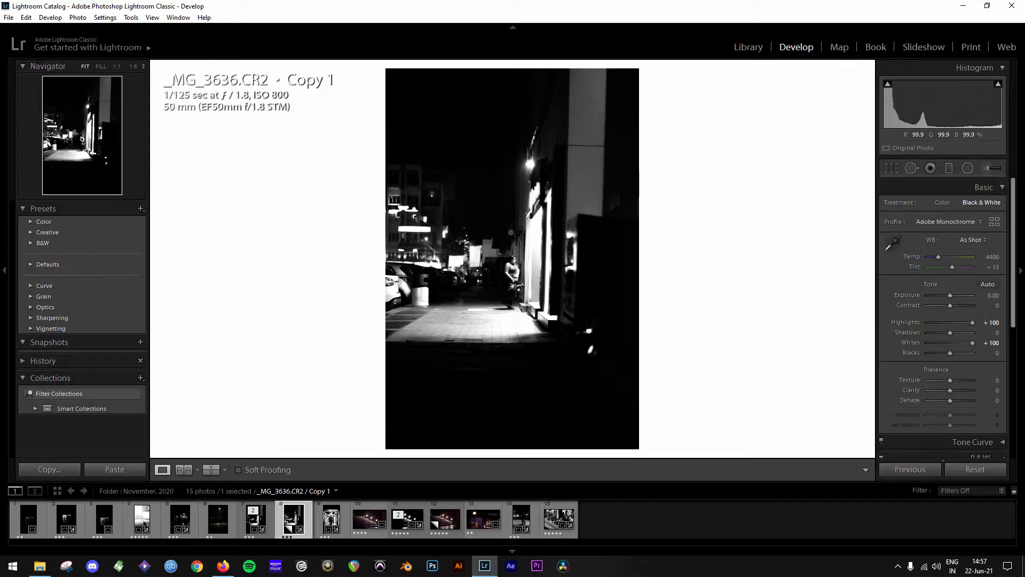
{"action": "left_click_drag", "start_coordinate": [972, 342], "coordinate": [1008, 344]}
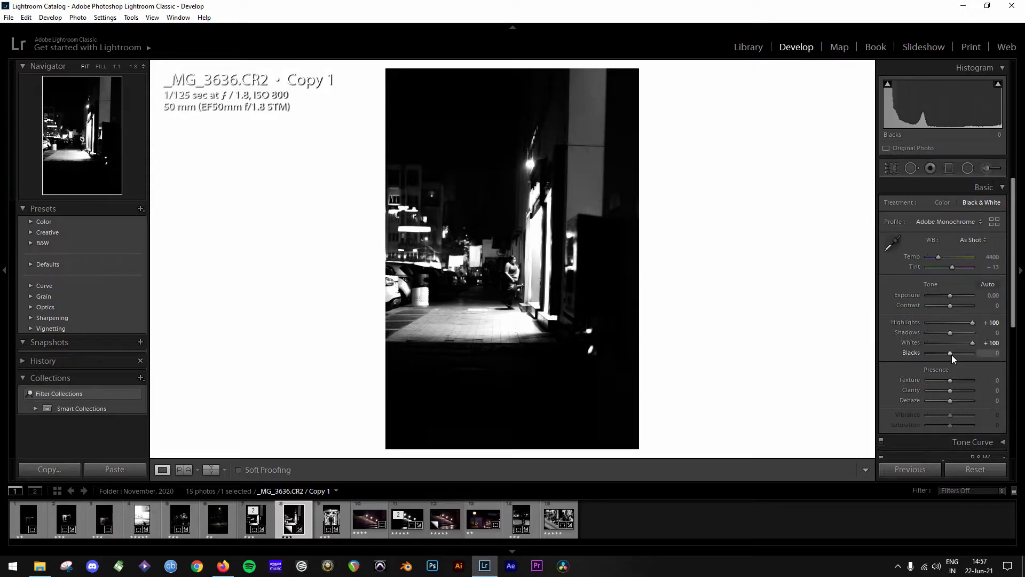
- Set Blacks to -71, Shadows to -100 and Clarity to +17
{"action": "left_click_drag", "start_coordinate": [951, 354], "coordinate": [909, 350]}
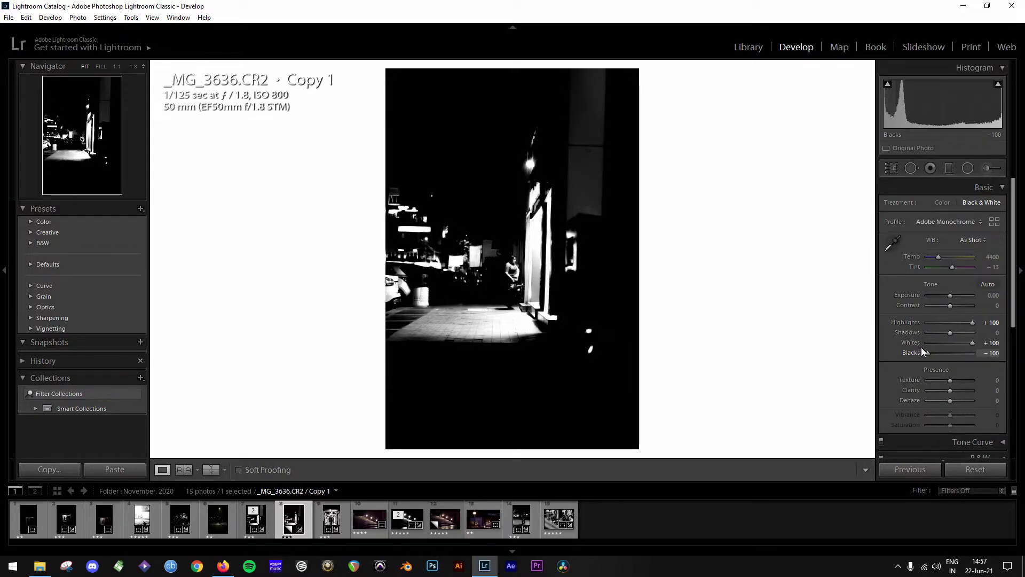
{"action": "left_click_drag", "start_coordinate": [926, 348], "coordinate": [936, 349]}
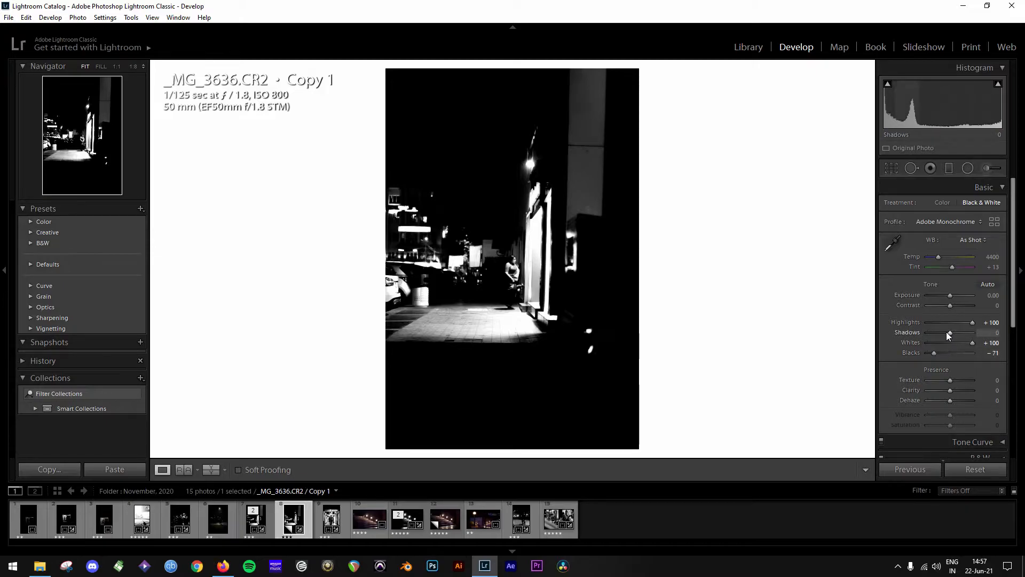
{"action": "left_click_drag", "start_coordinate": [946, 332], "coordinate": [916, 337]}
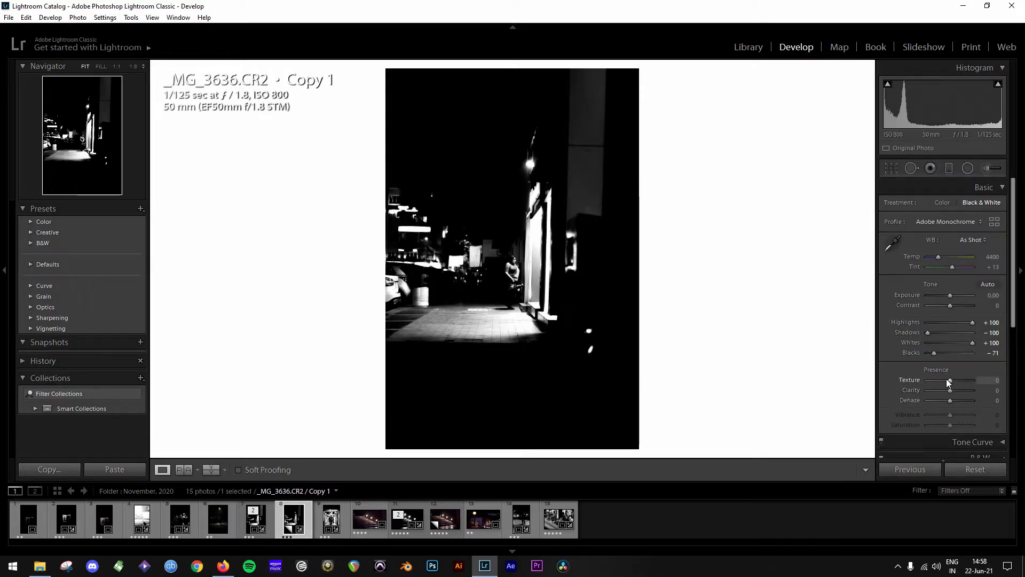
{"action": "left_click_drag", "start_coordinate": [950, 390], "coordinate": [955, 391]}
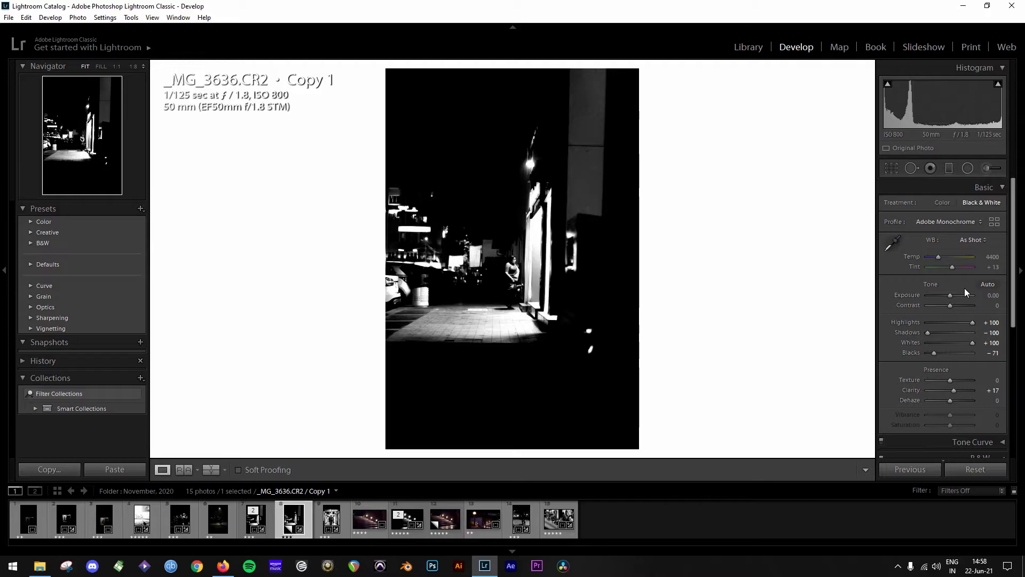
- Add a vertical graduated filter over the left side of the photo with Exposure -4.00, Blacks -100 and Shadows -100
{"action": "left_click", "coordinate": [949, 168]}
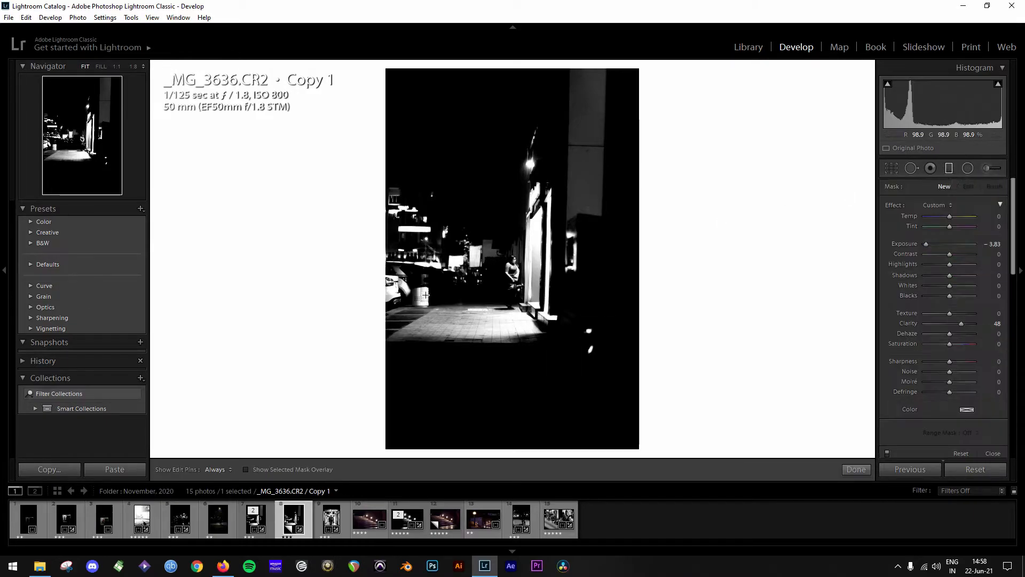
{"action": "left_click_drag", "start_coordinate": [322, 242], "coordinate": [479, 255]}
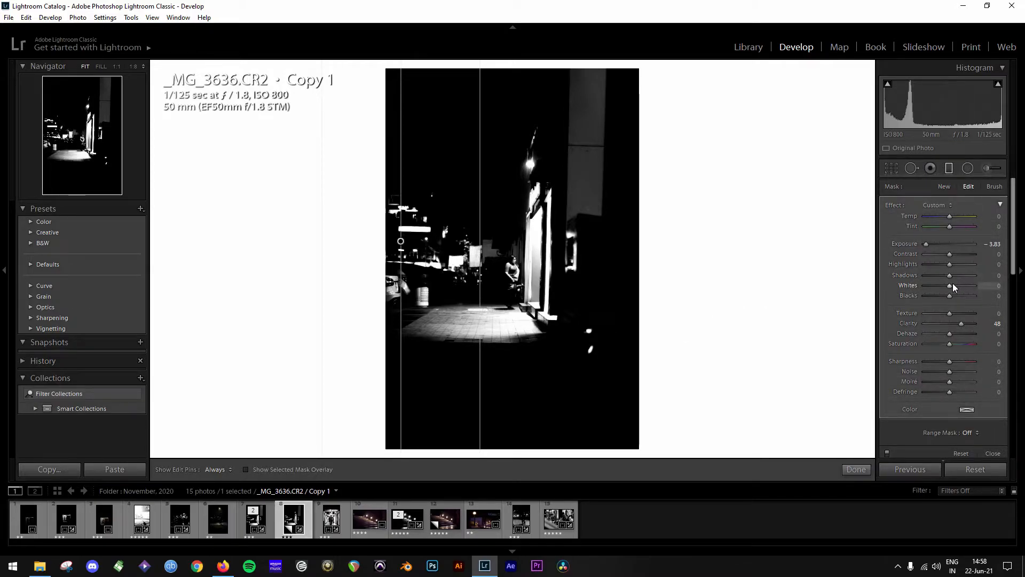
{"action": "left_click_drag", "start_coordinate": [927, 242], "coordinate": [900, 241]}
{"action": "left_click_drag", "start_coordinate": [947, 296], "coordinate": [881, 291]}
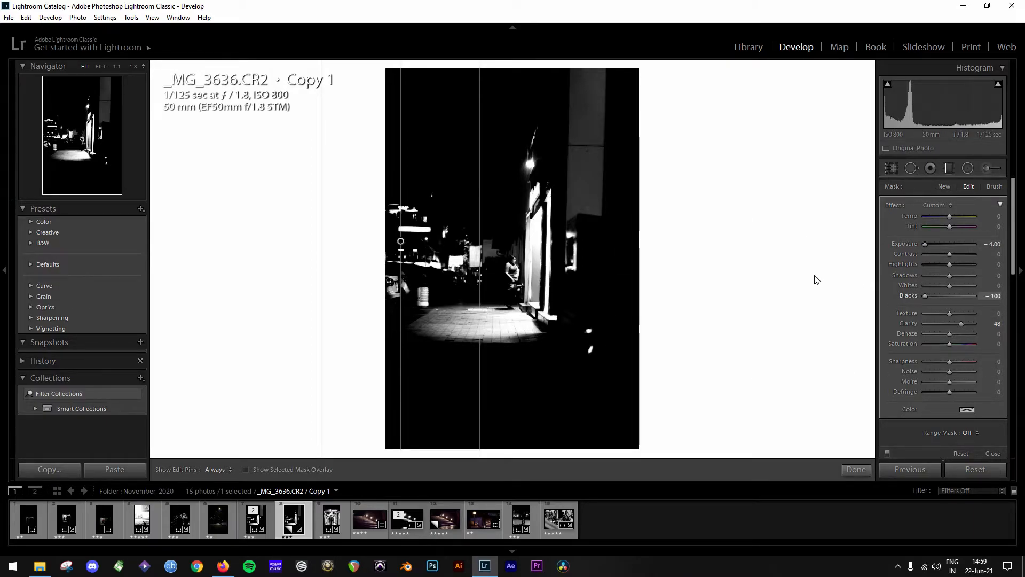
{"action": "left_click_drag", "start_coordinate": [945, 275], "coordinate": [878, 293]}
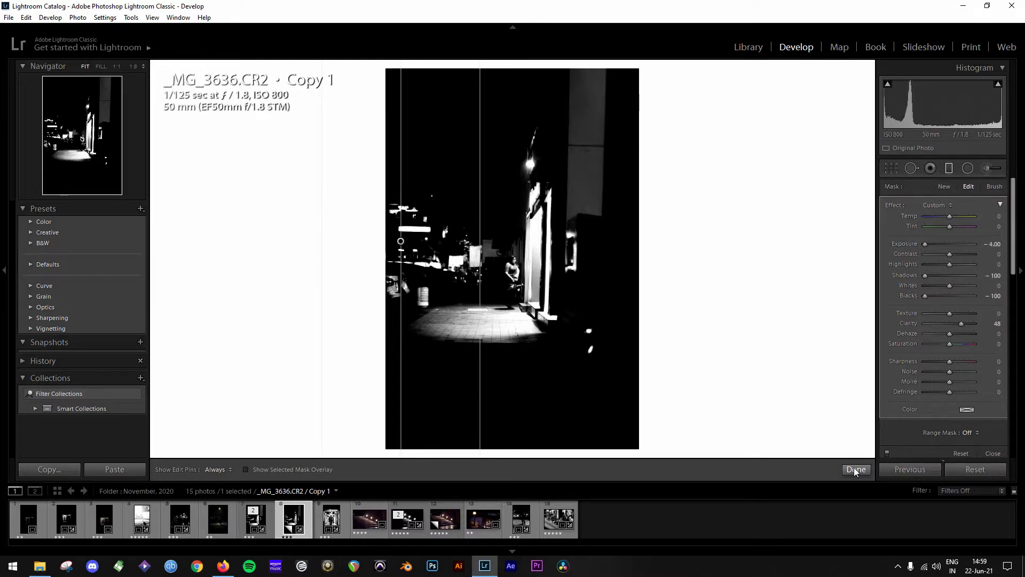
- Set the graduated filter's range mask to Luminance, preview the luminance mask, and finish the filter
{"action": "left_click", "coordinate": [971, 432]}
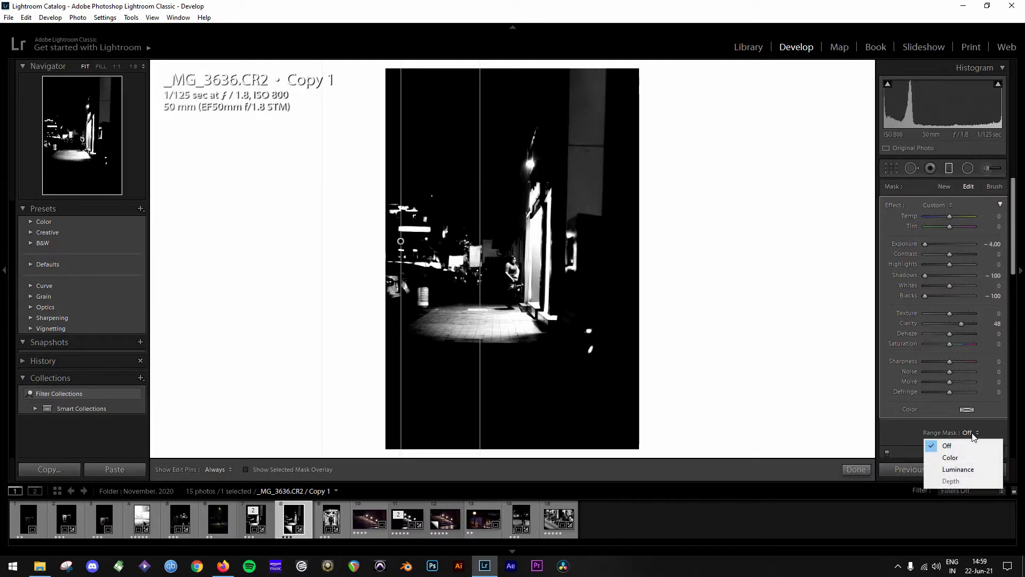
{"action": "left_click", "coordinate": [918, 453]}
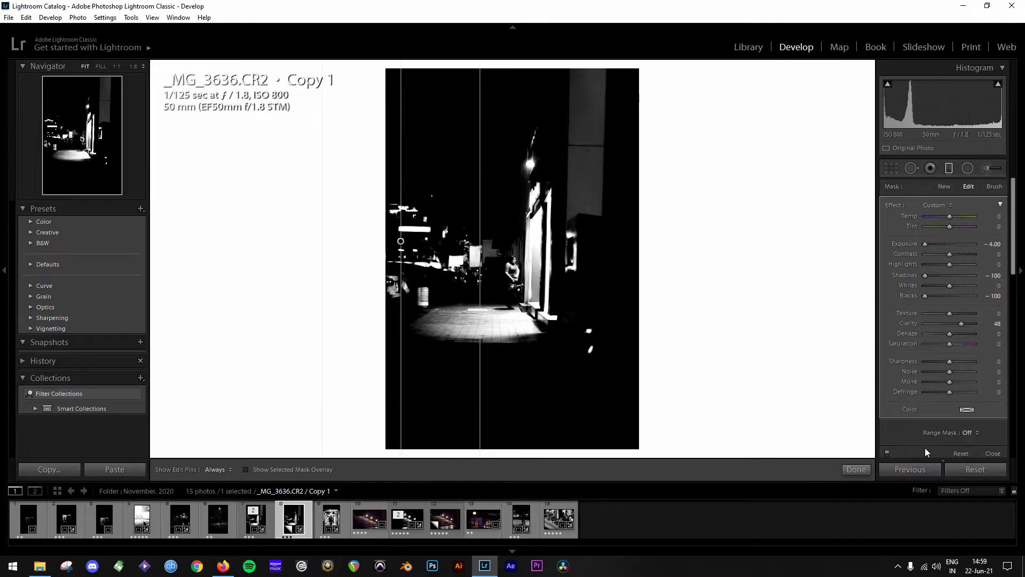
{"action": "left_click", "coordinate": [971, 434]}
{"action": "left_click", "coordinate": [971, 467]}
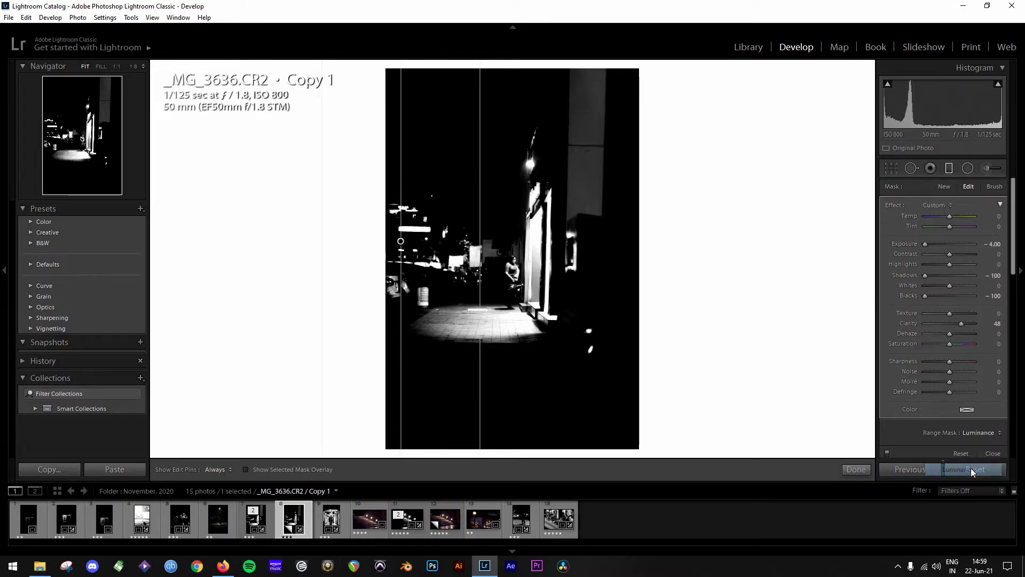
{"action": "scroll", "coordinate": [934, 425], "scroll_direction": "down", "scroll_amount": 4}
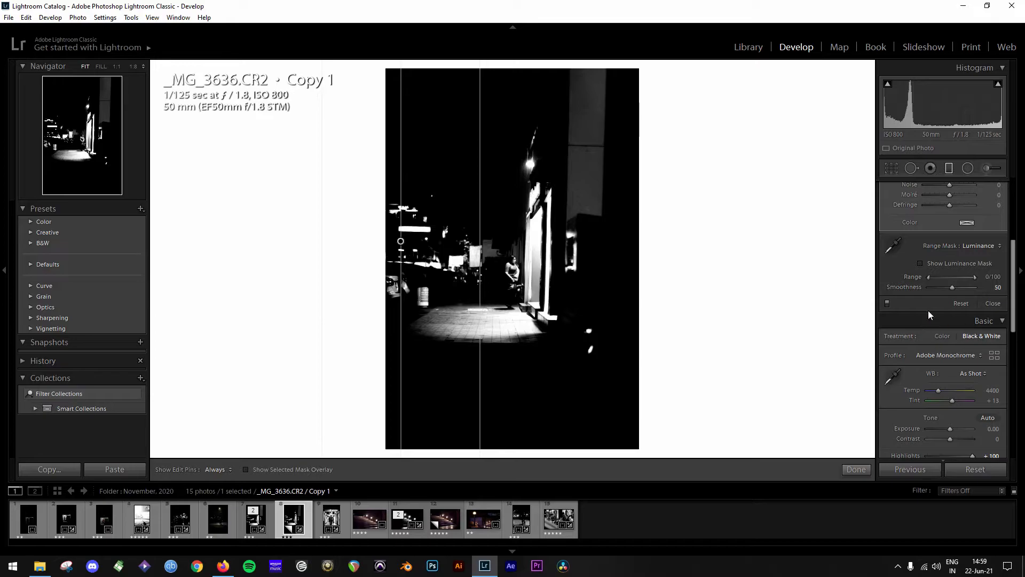
{"action": "left_click", "coordinate": [919, 261]}
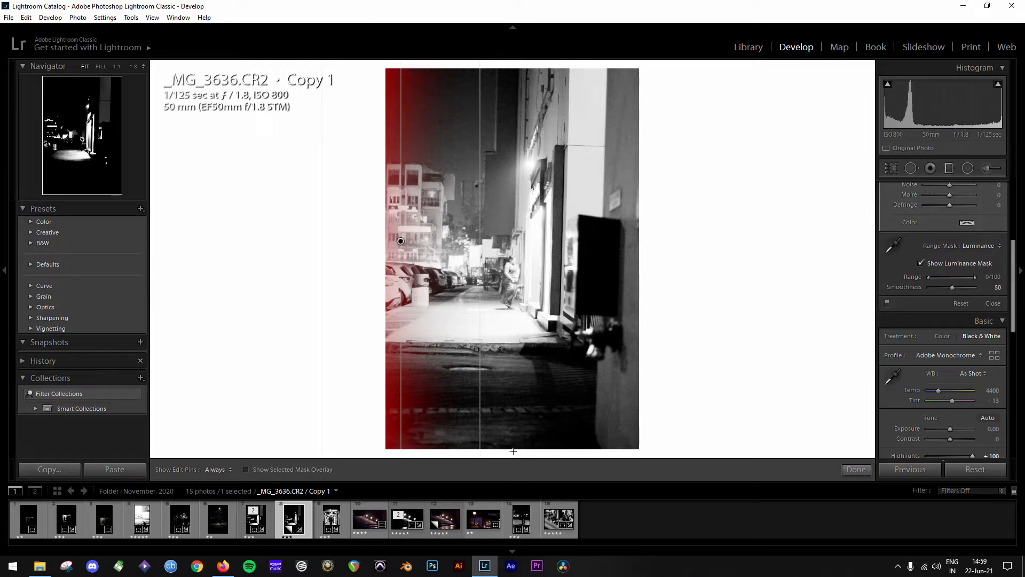
{"action": "left_click", "coordinate": [921, 262]}
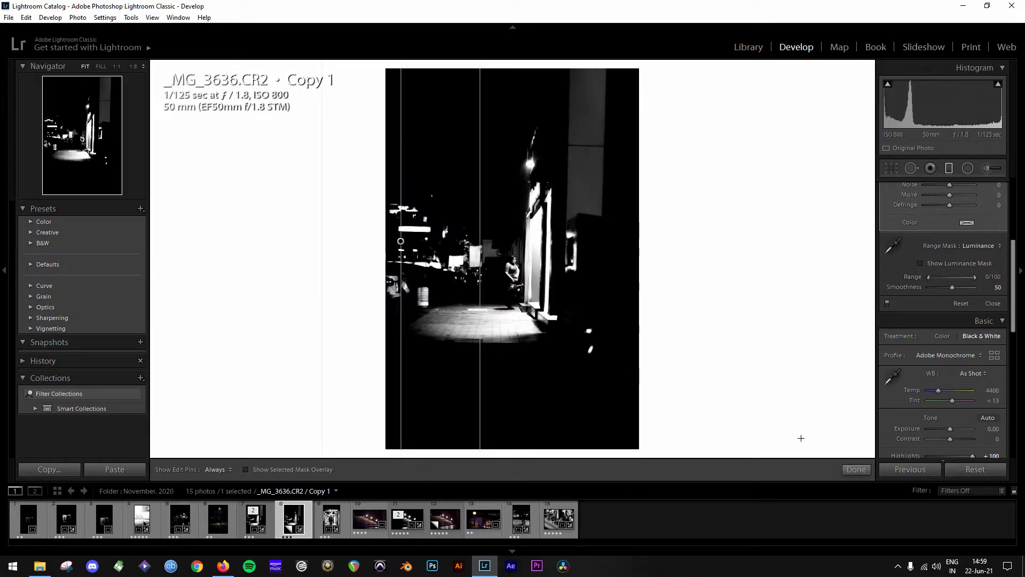
{"action": "left_click", "coordinate": [867, 469]}
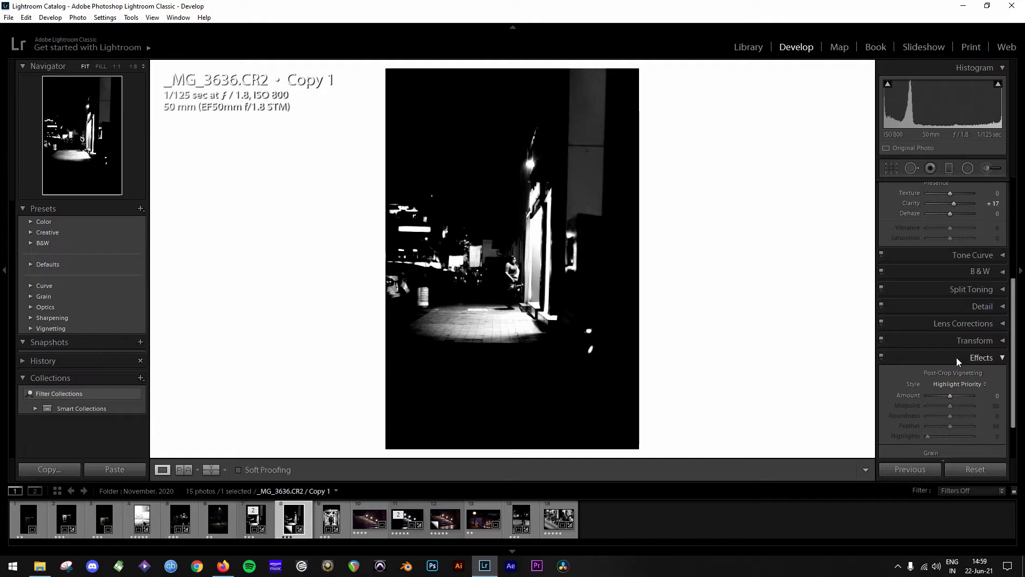
- Lower the photo's overall Contrast to -45 and collapse the Basic adjustments
{"action": "scroll", "coordinate": [976, 346], "scroll_direction": "up", "scroll_amount": 4}
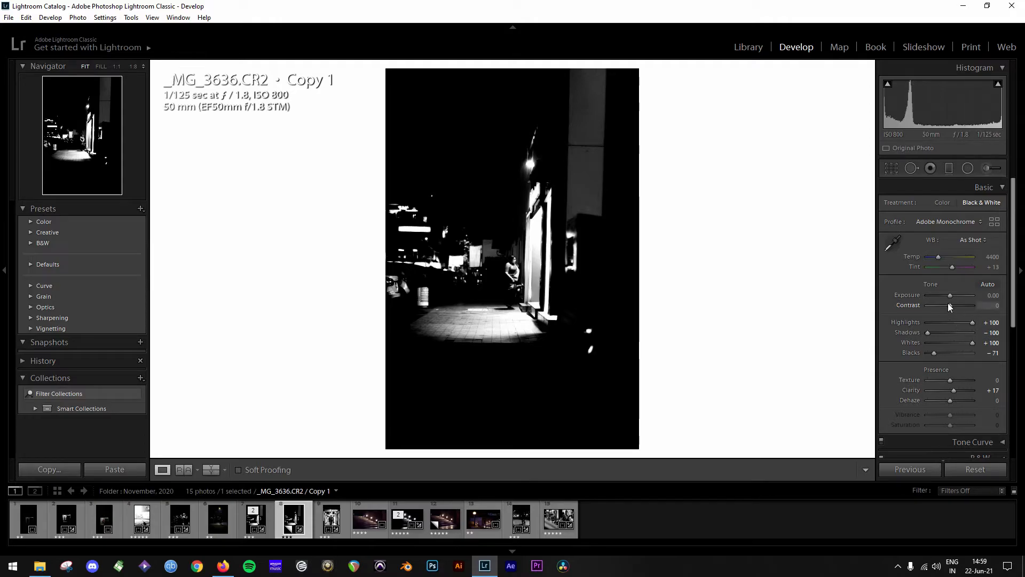
{"action": "left_click_drag", "start_coordinate": [948, 304], "coordinate": [938, 304]}
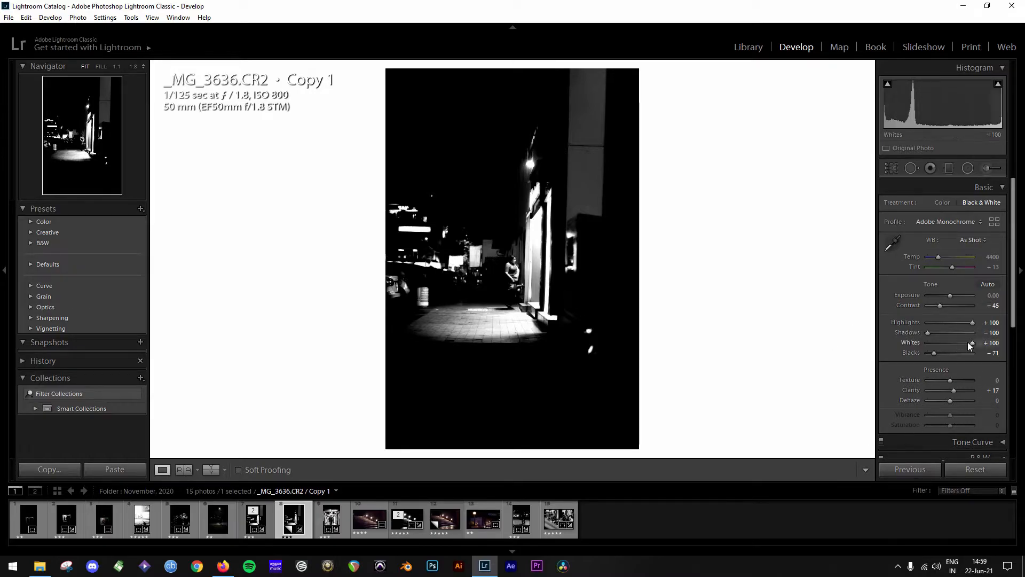
{"action": "left_click", "coordinate": [994, 184]}
- Turn on Remove Chromatic Aberration and Enable Profile Corrections in the lens corrections
{"action": "left_click", "coordinate": [973, 274]}
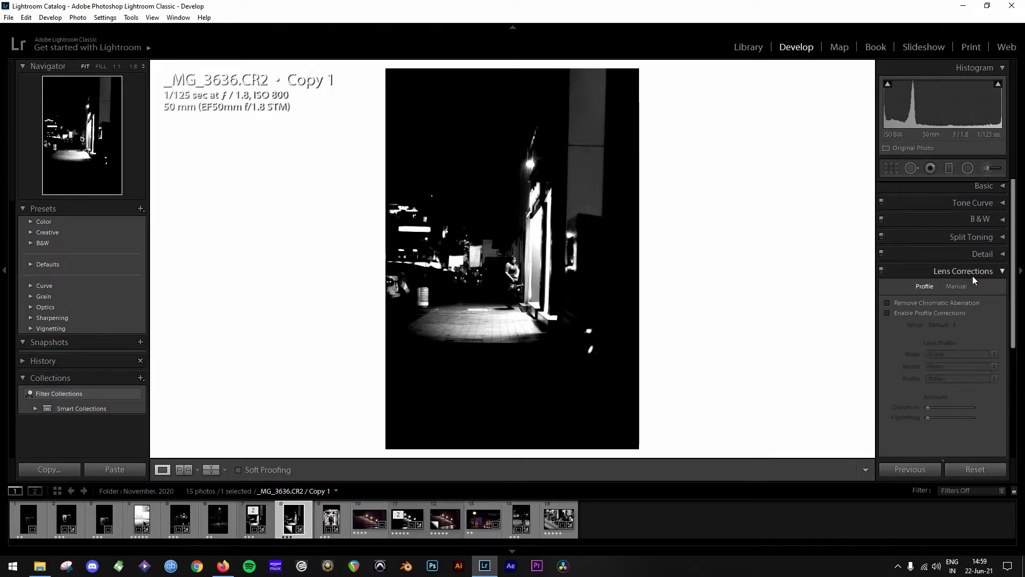
{"action": "left_click", "coordinate": [908, 304]}
{"action": "left_click", "coordinate": [898, 314]}
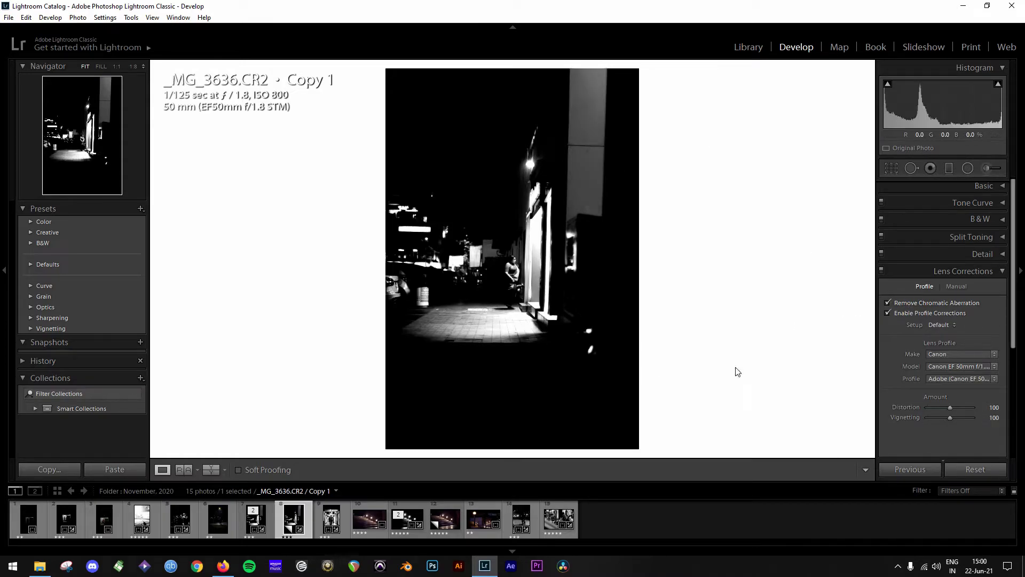
{"action": "left_click", "coordinate": [953, 268]}
{"action": "left_click", "coordinate": [967, 301]}
{"action": "left_click", "coordinate": [985, 305]}
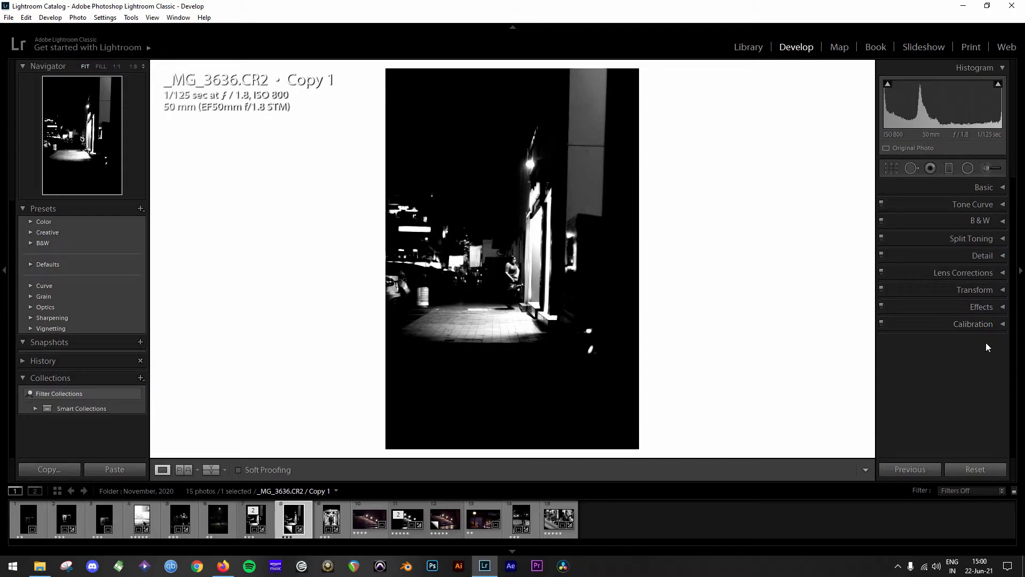
- Check the street photo's framing with the Crop & Straighten overlay and close the tool
{"action": "left_click", "coordinate": [972, 188]}
{"action": "left_click", "coordinate": [972, 188]}
{"action": "left_click", "coordinate": [896, 168]}
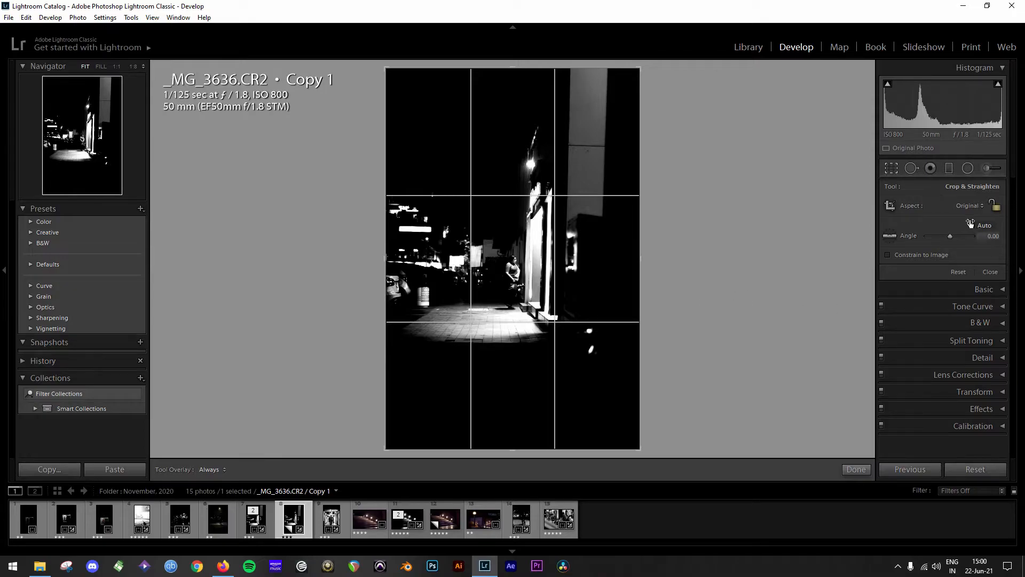
{"action": "left_click", "coordinate": [856, 472]}
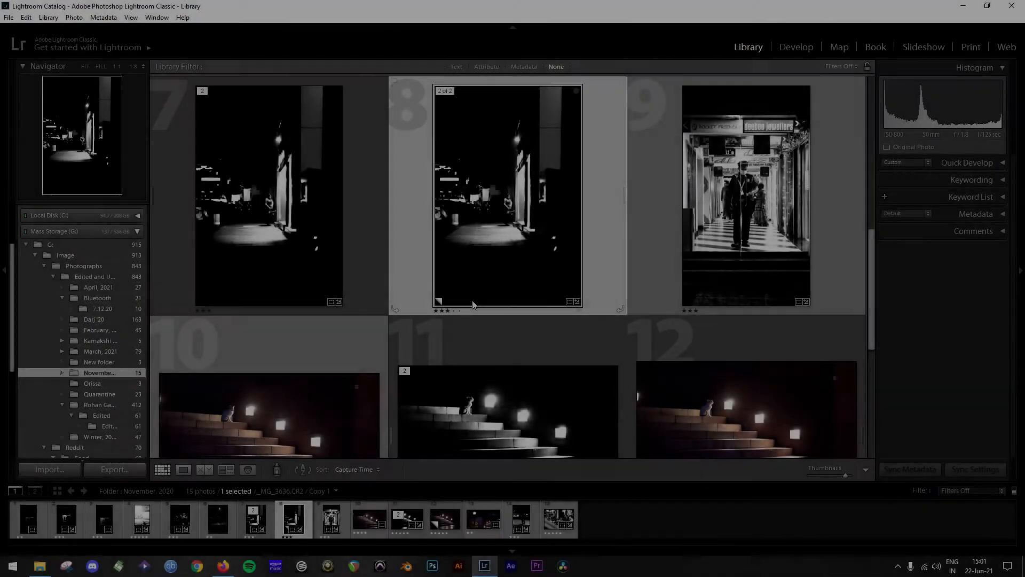
- Open the black-and-white photo _MG_3647.CR2 of the cat on the steps in Develop and examine its Basic adjustments
{"action": "scroll", "coordinate": [472, 300], "scroll_direction": "down", "scroll_amount": 2}
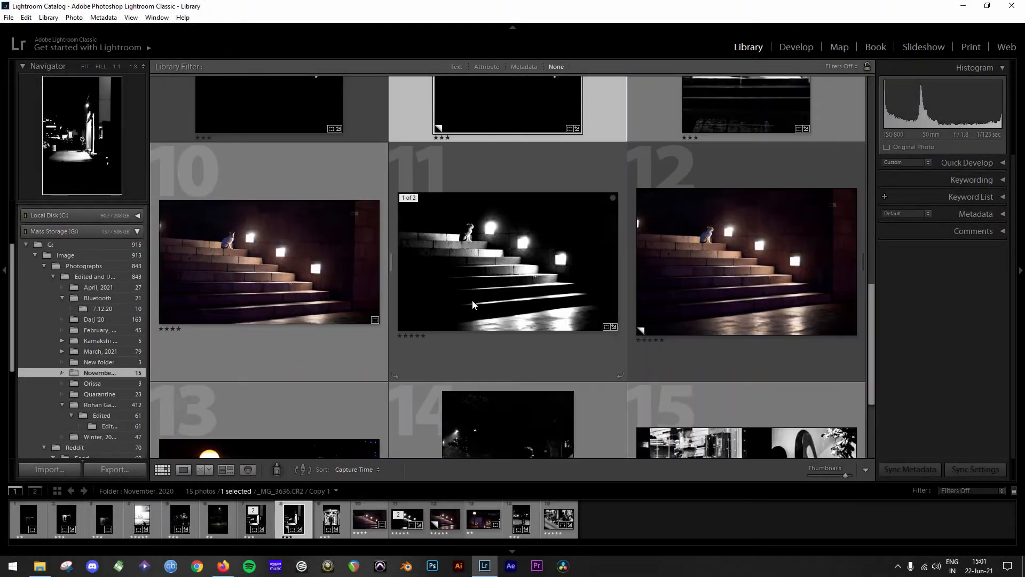
{"action": "left_click", "coordinate": [532, 234]}
{"action": "left_click", "coordinate": [798, 47]}
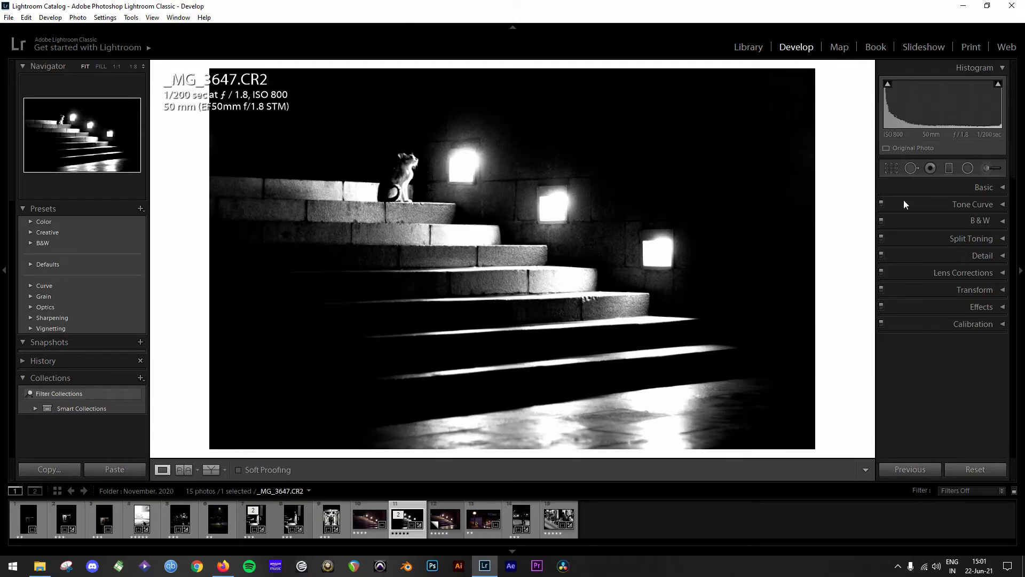
{"action": "left_click", "coordinate": [907, 187]}
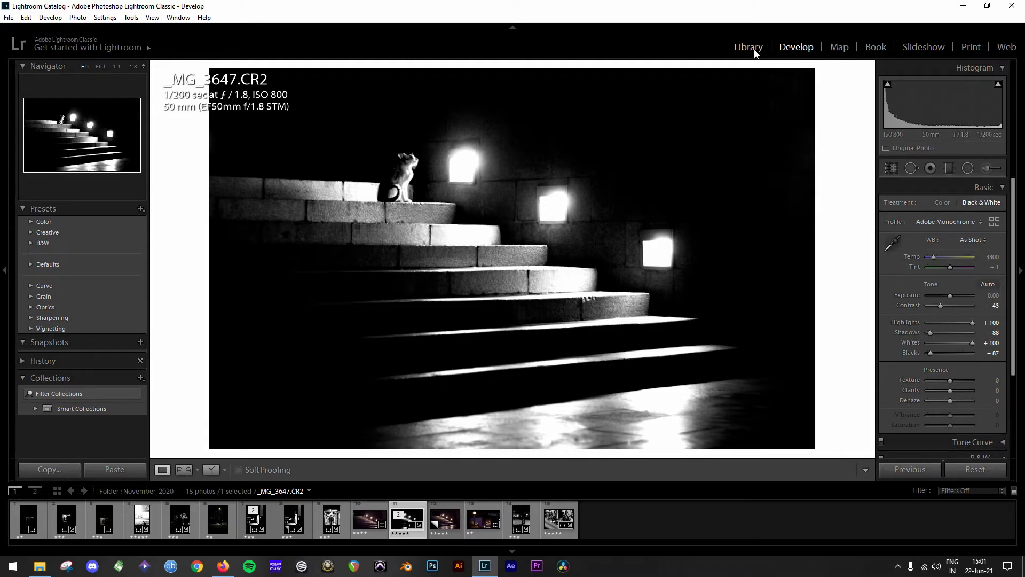
- Compare the black-and-white cat photo with its unedited color version and leave _MG_3647.CR2 Copy 1 open in Develop
{"action": "key", "text": "Right"}
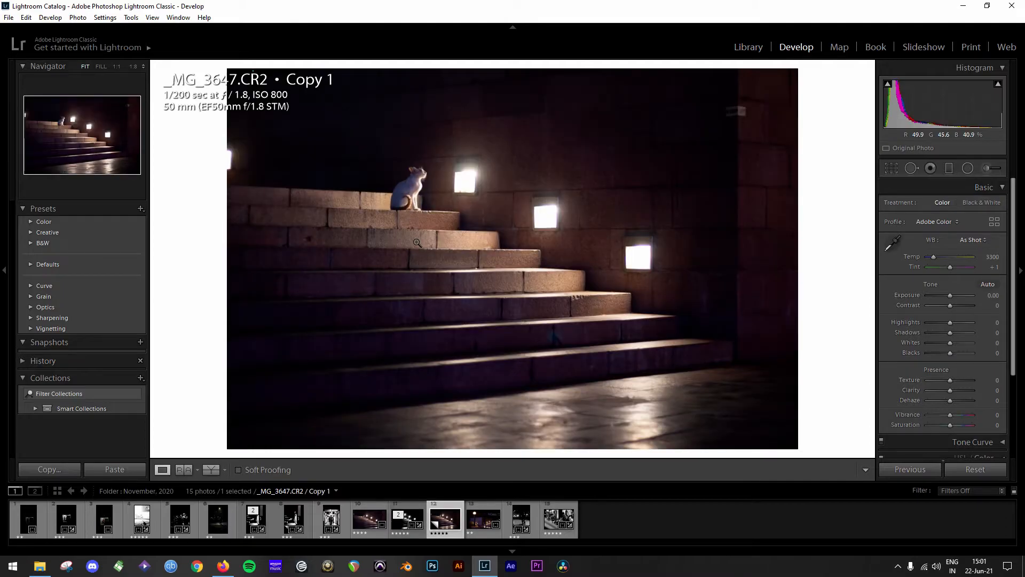
{"action": "left_click", "coordinate": [745, 46]}
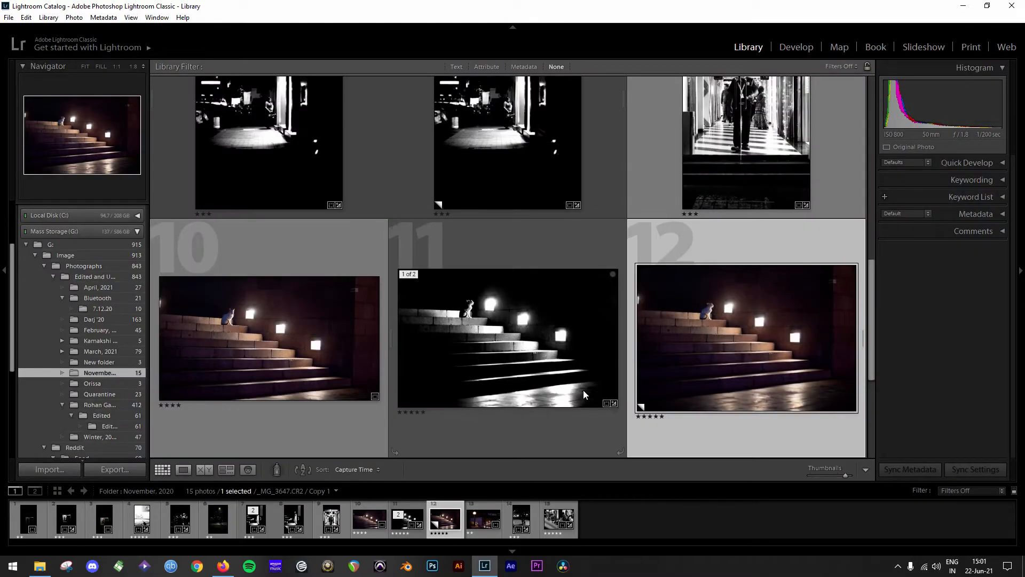
{"action": "left_click", "coordinate": [583, 390]}
{"action": "key", "text": "d"}
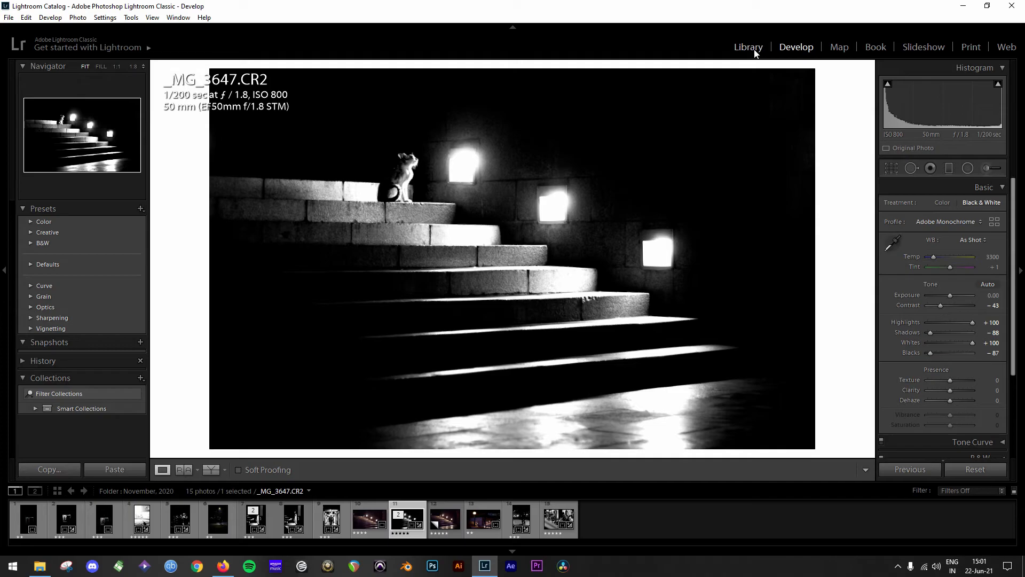
{"action": "key", "text": "Right"}
{"action": "left_click", "coordinate": [916, 187]}
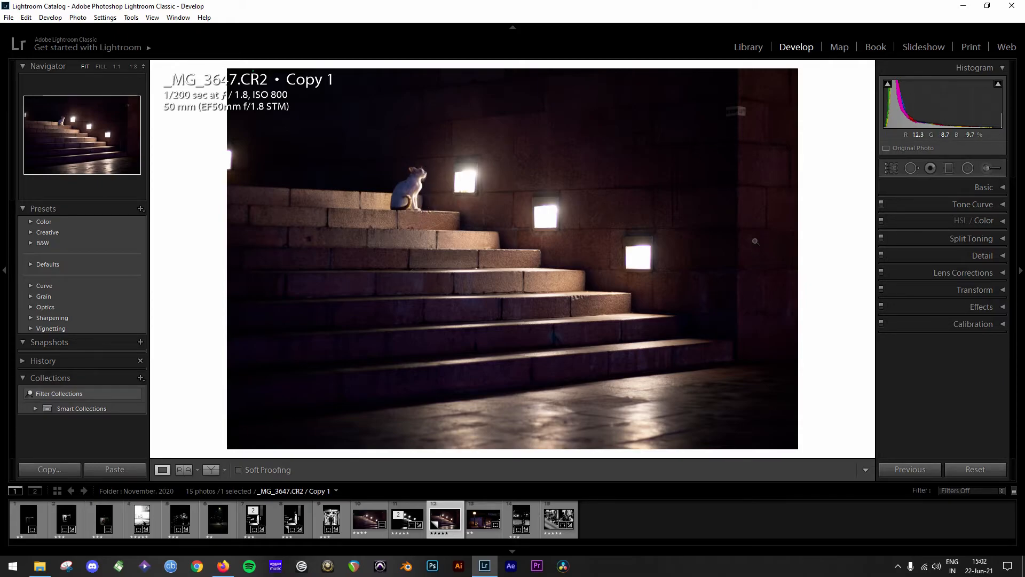
- Convert the color copy of the cat photo to black and white with the Adobe Monochrome profile
{"action": "left_click", "coordinate": [1001, 187]}
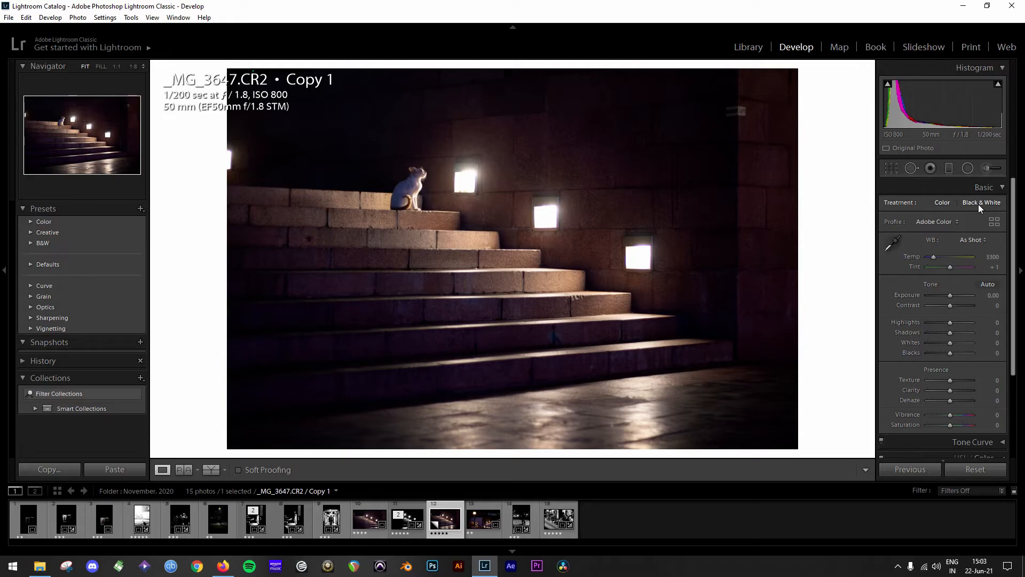
{"action": "left_click", "coordinate": [959, 223]}
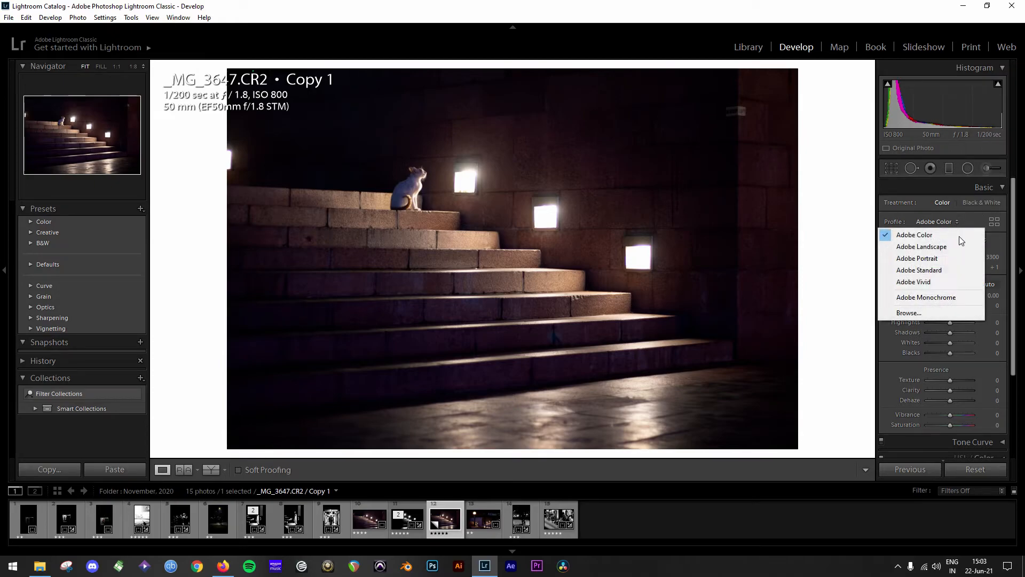
{"action": "left_click", "coordinate": [946, 296]}
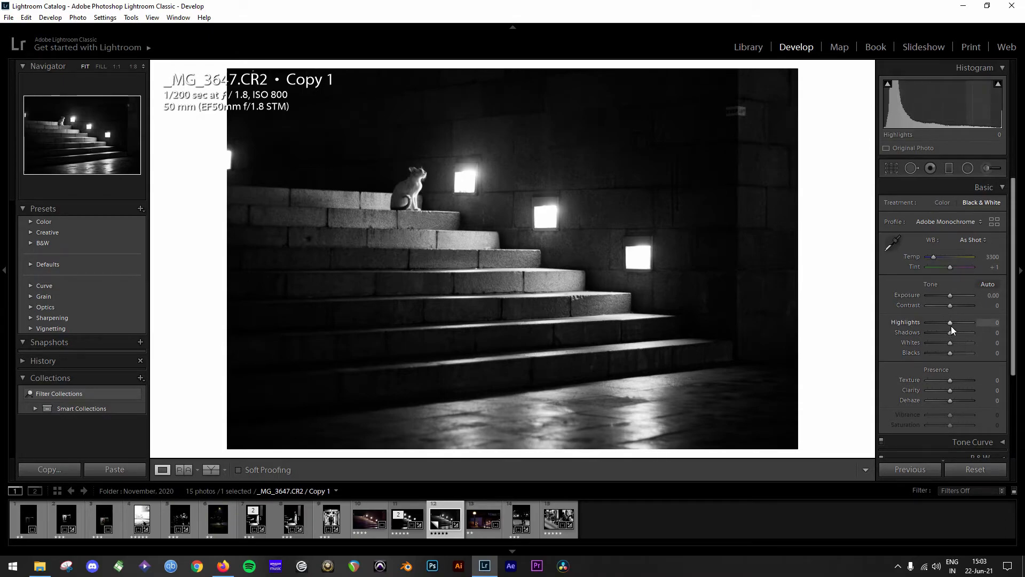
- Set the cat photo's Highlights to +100, Whites to +100, Shadows to -100 and Blacks to -52
{"action": "left_click_drag", "start_coordinate": [952, 325], "coordinate": [989, 329]}
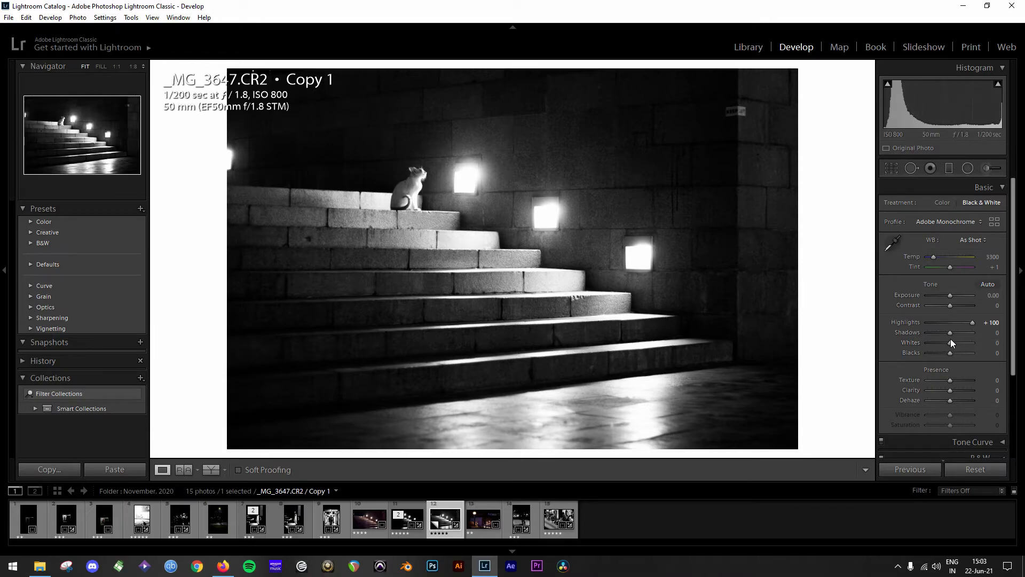
{"action": "left_click_drag", "start_coordinate": [949, 343], "coordinate": [977, 342]}
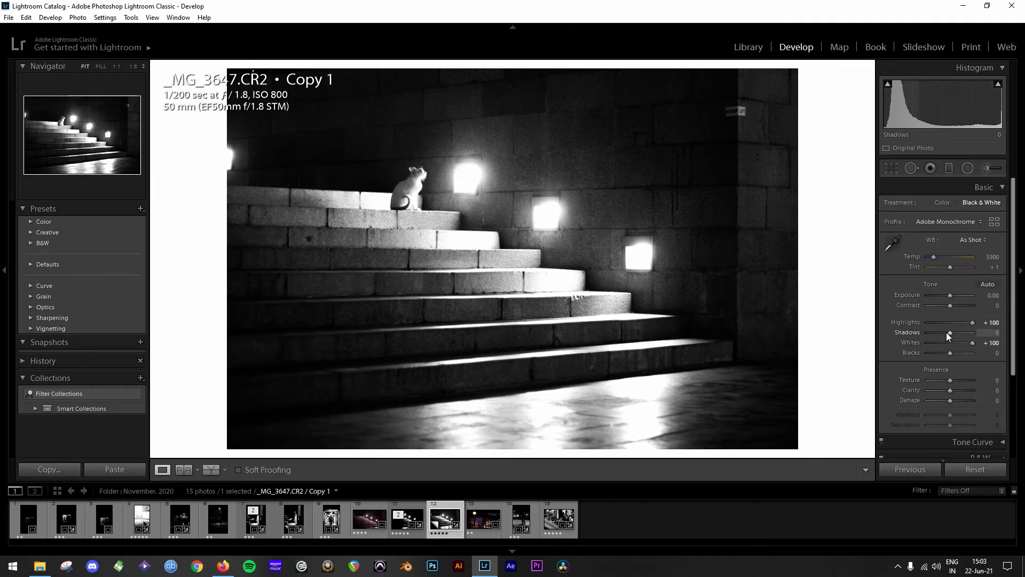
{"action": "left_click_drag", "start_coordinate": [948, 333], "coordinate": [927, 330]}
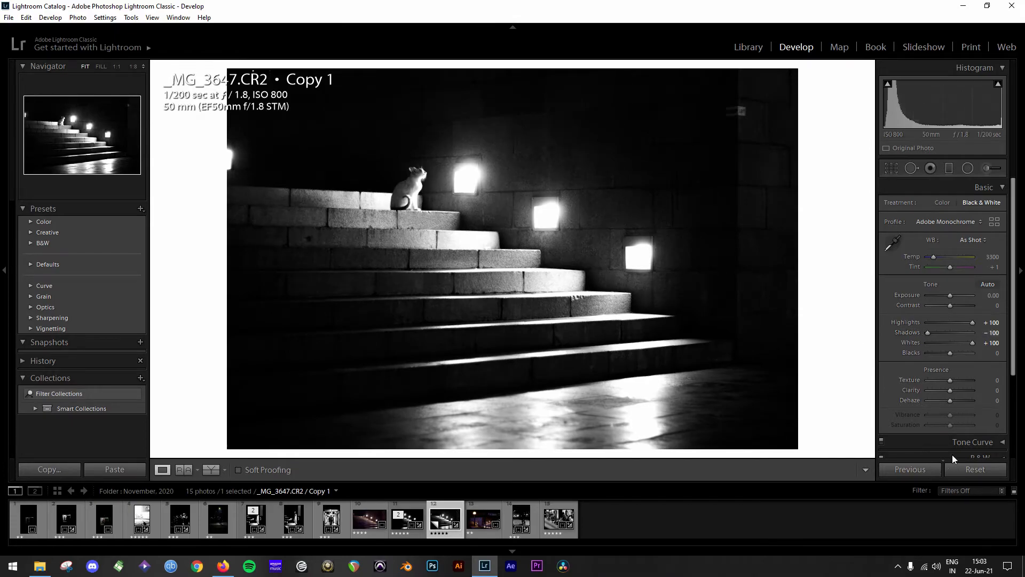
{"action": "left_click_drag", "start_coordinate": [950, 353], "coordinate": [938, 351]}
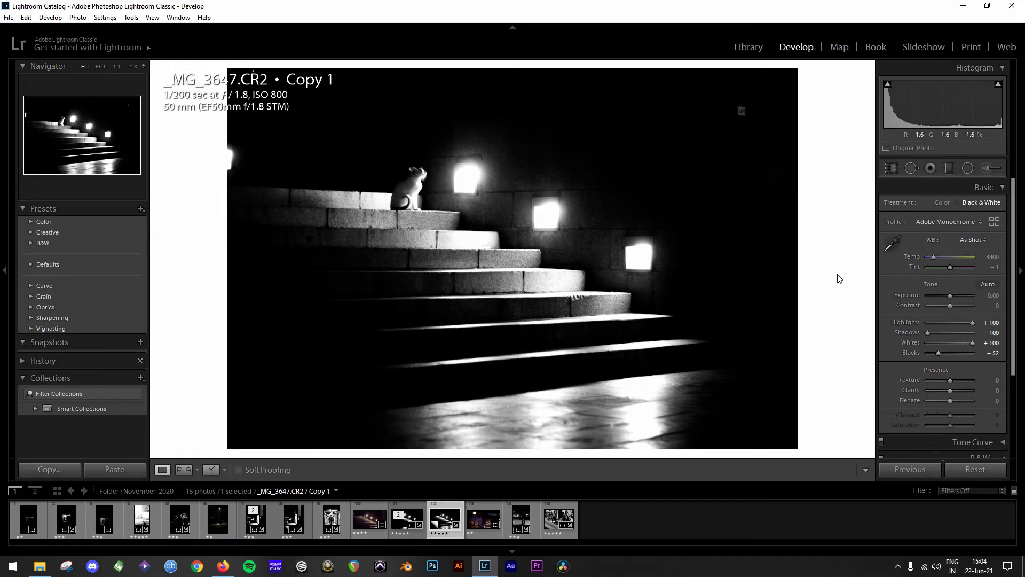
- Place a radial filter around the cat with Exposure 0, Highlights -37, Shadows -72, Whites 26 and Clarity 33
{"action": "left_click", "coordinate": [968, 168]}
{"action": "left_click_drag", "start_coordinate": [403, 188], "coordinate": [434, 232]}
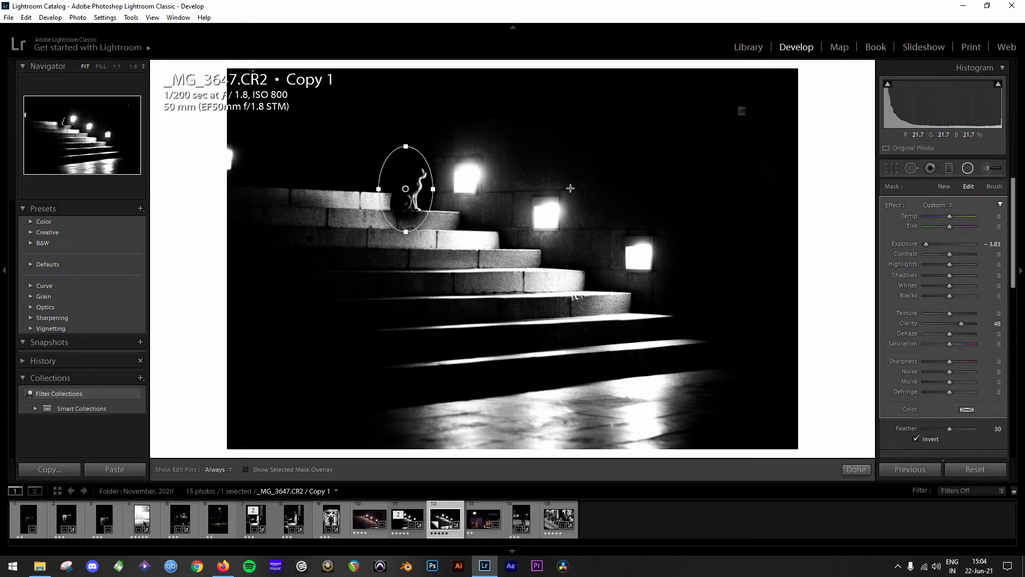
{"action": "double_click", "coordinate": [904, 244]}
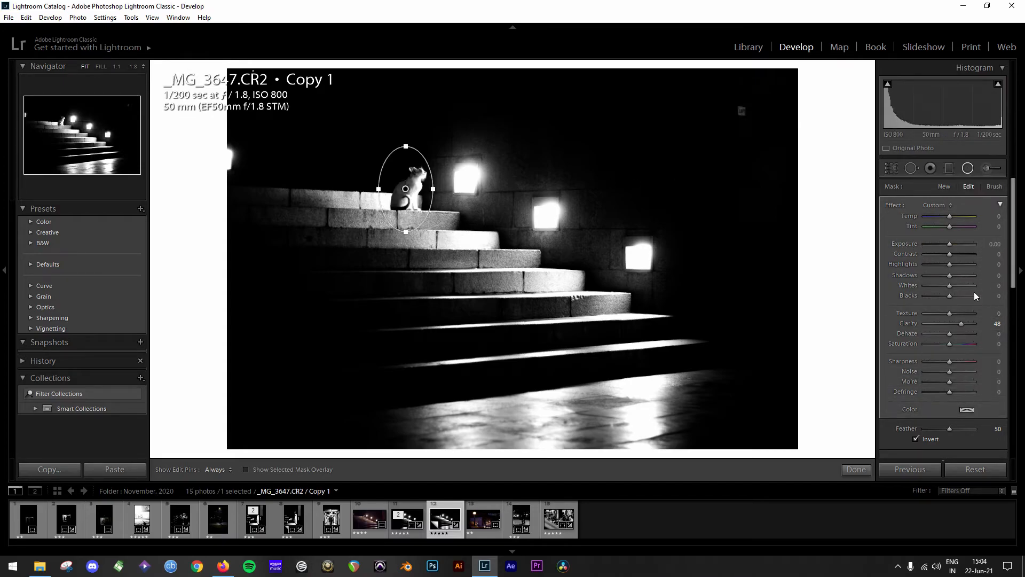
{"action": "mouse_move", "coordinate": [946, 275]}
{"action": "left_mouse_down"}
{"action": "mouse_move", "coordinate": [928, 273]}
{"action": "mouse_move", "coordinate": [949, 264]}
{"action": "mouse_move", "coordinate": [940, 265]}
{"action": "left_mouse_up"}
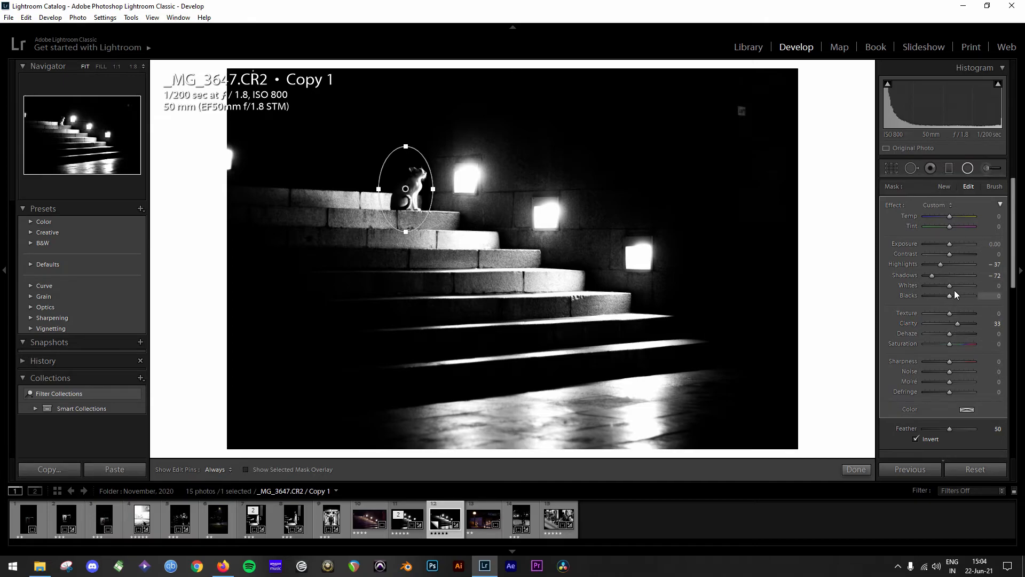
{"action": "left_click_drag", "start_coordinate": [950, 286], "coordinate": [953, 293]}
- Set the cat's radial filter to Feather 97, Contrast -35 and Exposure -0.10, and close the filter tool
{"action": "left_click", "coordinate": [955, 430]}
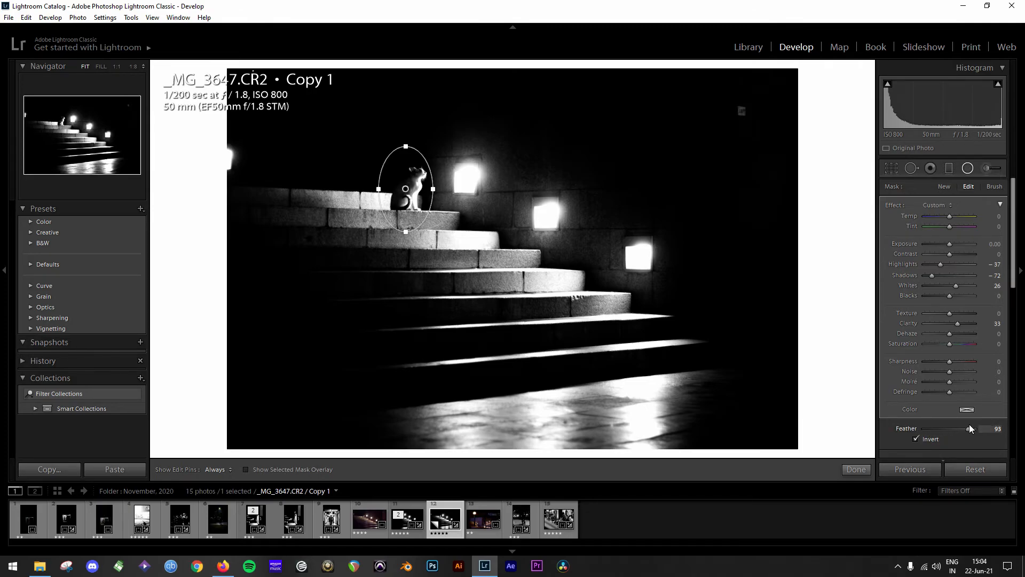
{"action": "left_click_drag", "start_coordinate": [969, 424], "coordinate": [965, 425]}
{"action": "left_click_drag", "start_coordinate": [953, 245], "coordinate": [952, 245]}
{"action": "left_click_drag", "start_coordinate": [973, 429], "coordinate": [973, 429]}
{"action": "left_click", "coordinate": [994, 244]}
{"action": "key", "text": "BackSpace"}
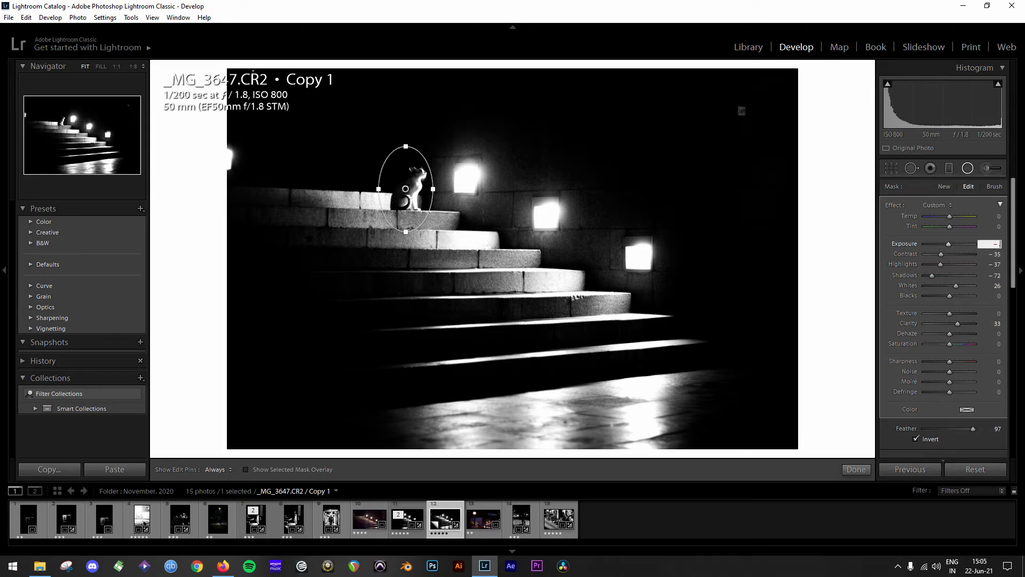
{"action": "type", "text": ".10"}
{"action": "key", "text": "Return"}
{"action": "left_click", "coordinate": [835, 404]}
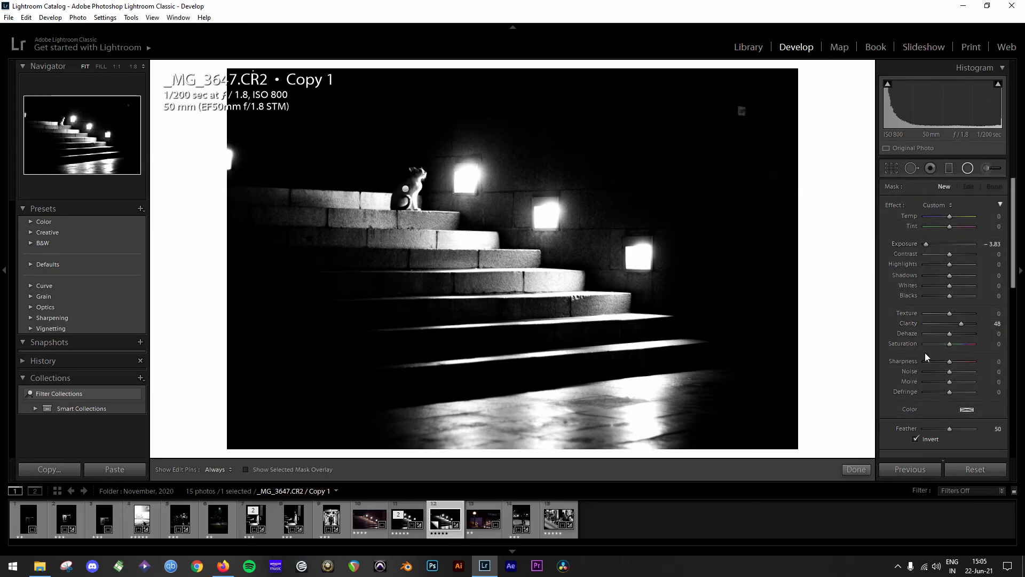
{"action": "left_click", "coordinate": [858, 469]}
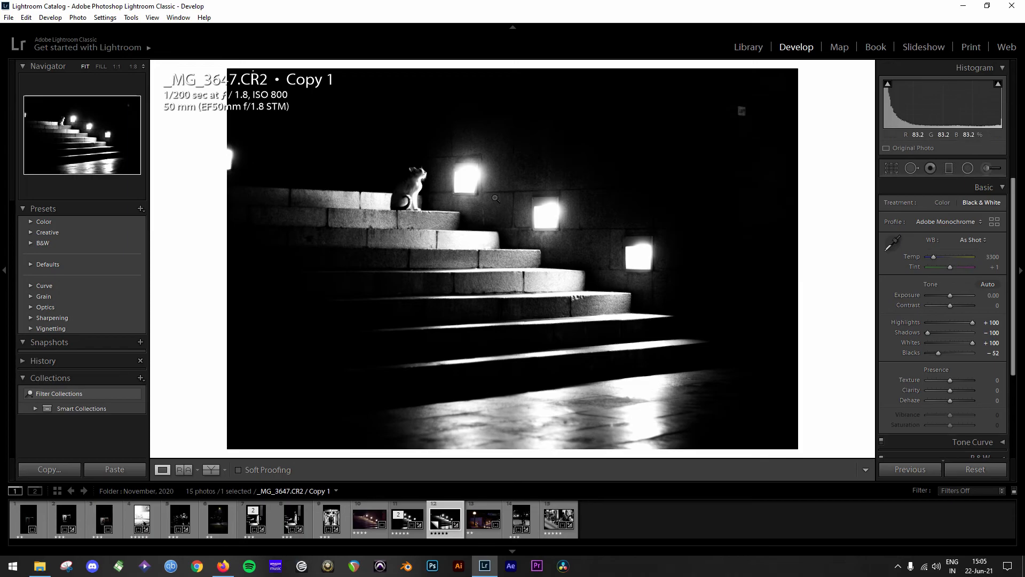
- Clone out the cut-off lamp at the photo's left edge with Spot Removal, using size 21 and feather 34
{"action": "left_click", "coordinate": [892, 168]}
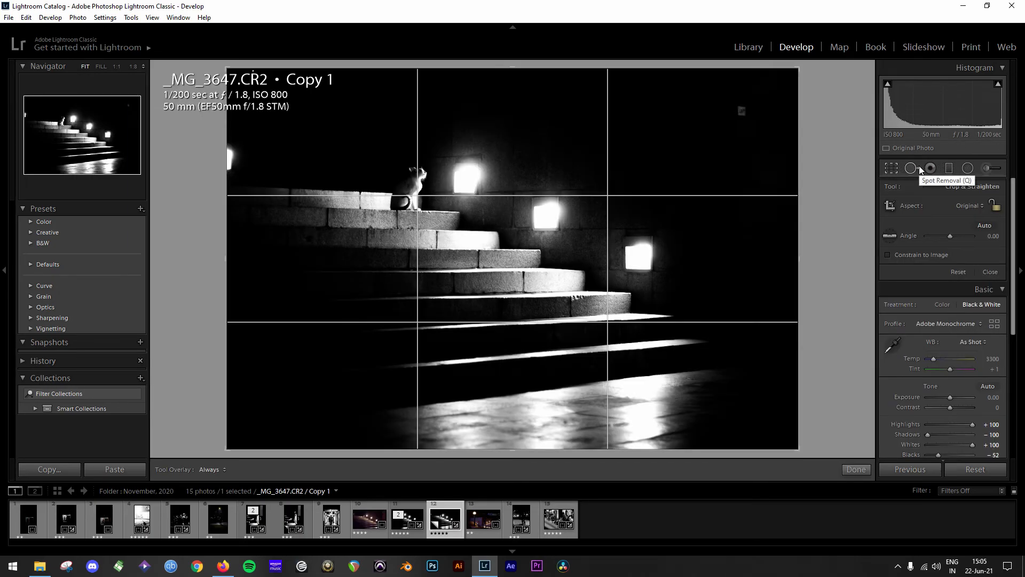
{"action": "left_click", "coordinate": [917, 167]}
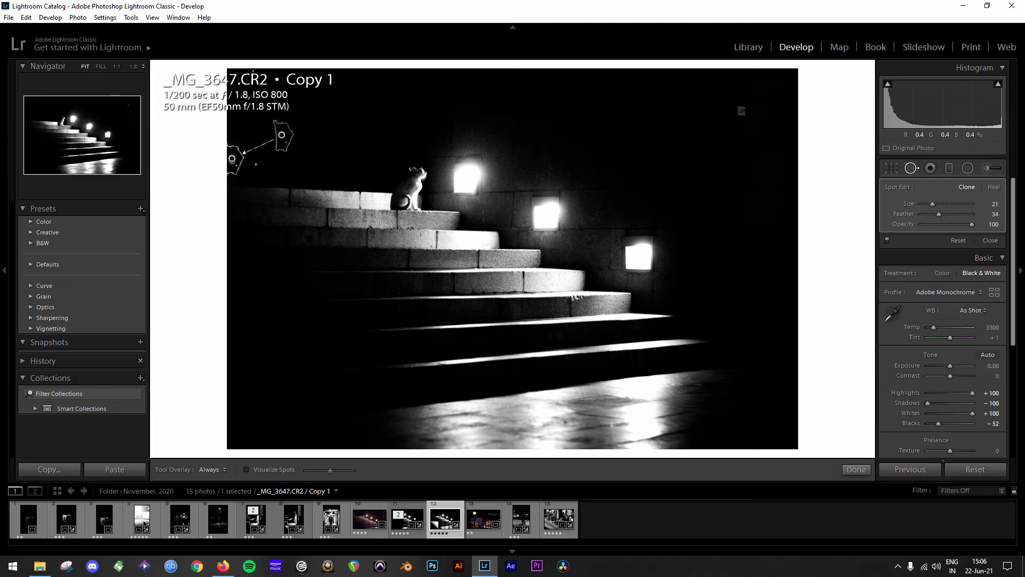
{"action": "left_click", "coordinate": [856, 469]}
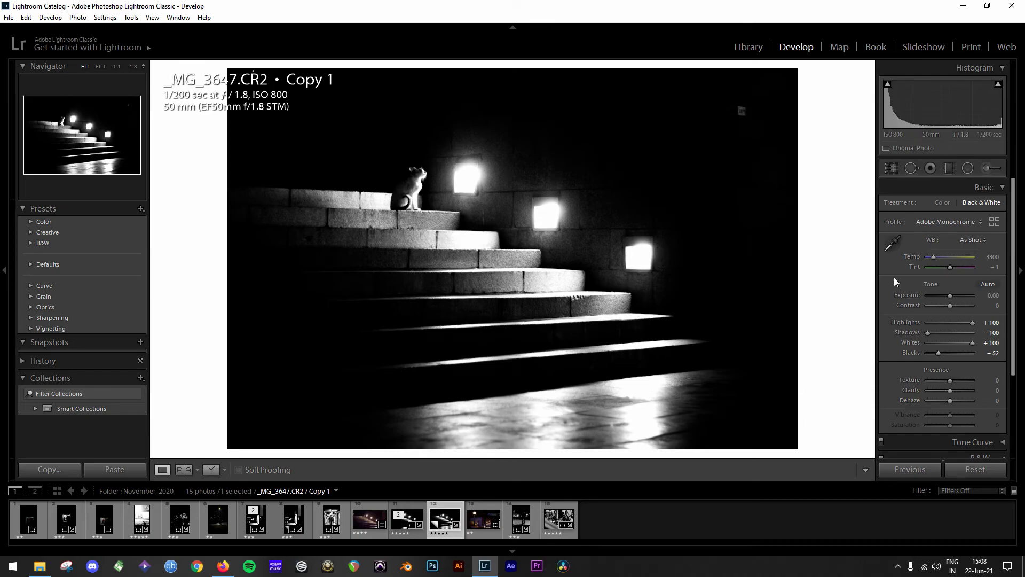
- Darken the floor below the steps with a slanted graduated filter at Exposure -3.83, Highlights -28, Shadows -48, Whites 59 and Clarity 48
{"action": "left_click", "coordinate": [892, 168]}
{"action": "key", "text": "m"}
{"action": "left_click_drag", "start_coordinate": [866, 455], "coordinate": [852, 330]}
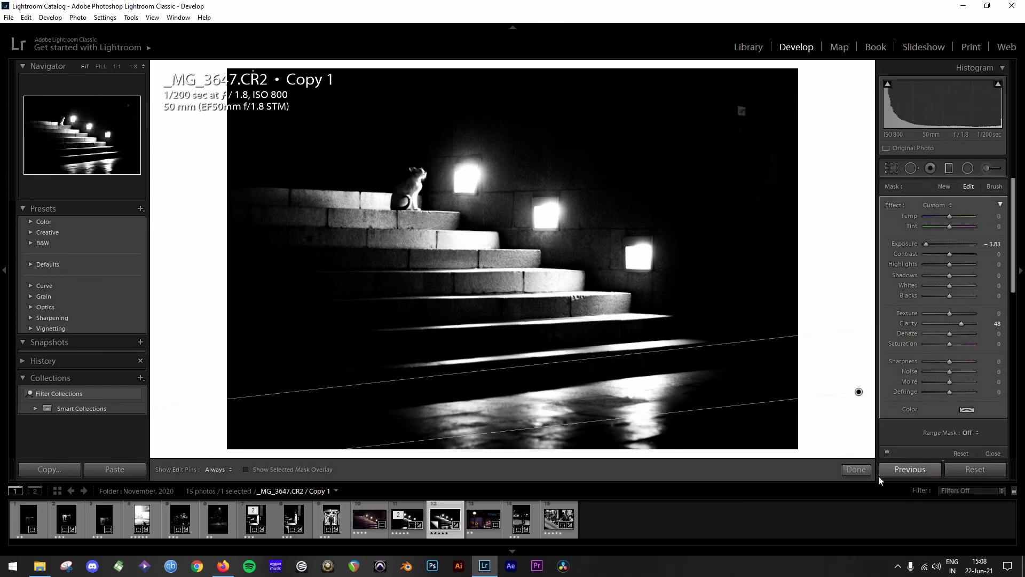
{"action": "mouse_move", "coordinate": [944, 265]}
{"action": "left_mouse_down"}
{"action": "mouse_move", "coordinate": [962, 286]}
{"action": "mouse_move", "coordinate": [939, 275]}
{"action": "left_mouse_up"}
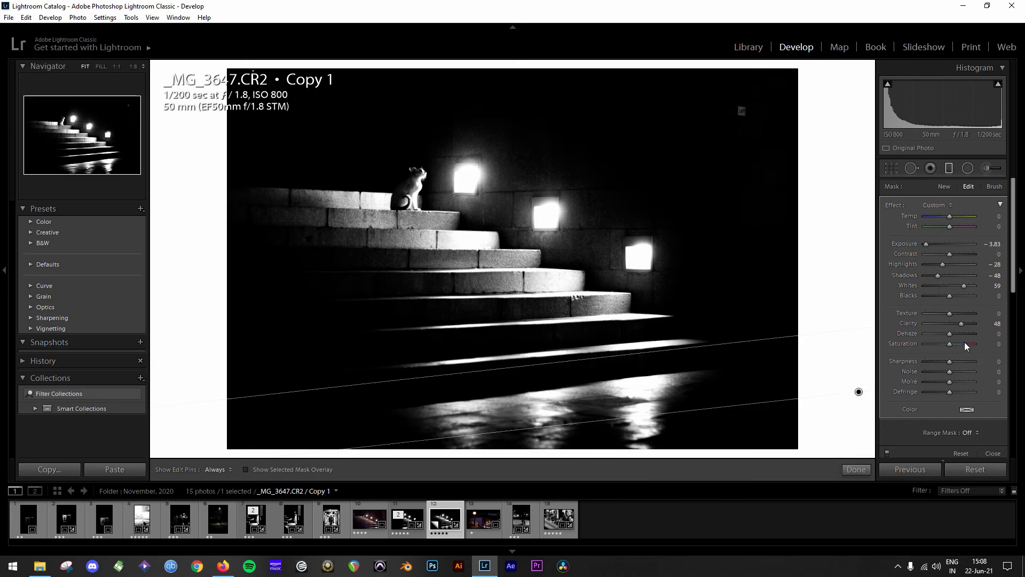
{"action": "left_click", "coordinate": [863, 473]}
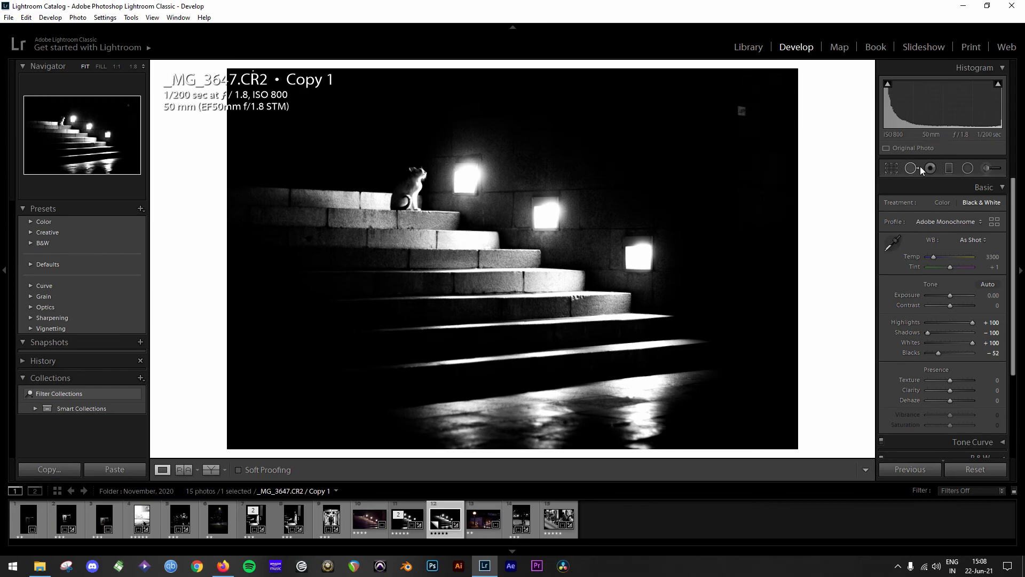
- Darken the wall in the photo's upper-right corner with a diagonal graduated filter to hide the small sign
{"action": "key", "text": "m"}
{"action": "left_click_drag", "start_coordinate": [830, 66], "coordinate": [664, 197]}
{"action": "left_click", "coordinate": [855, 468]}
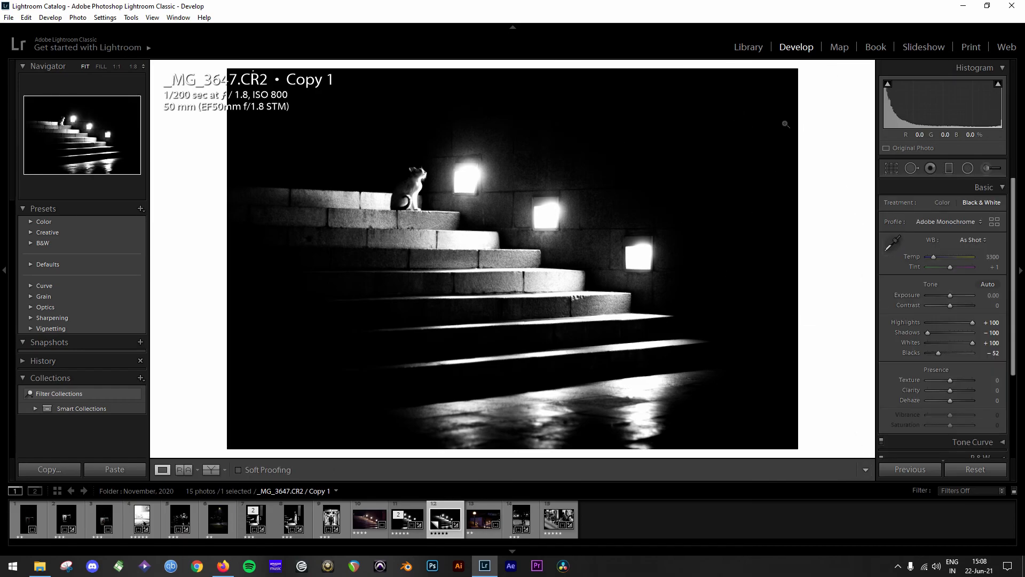